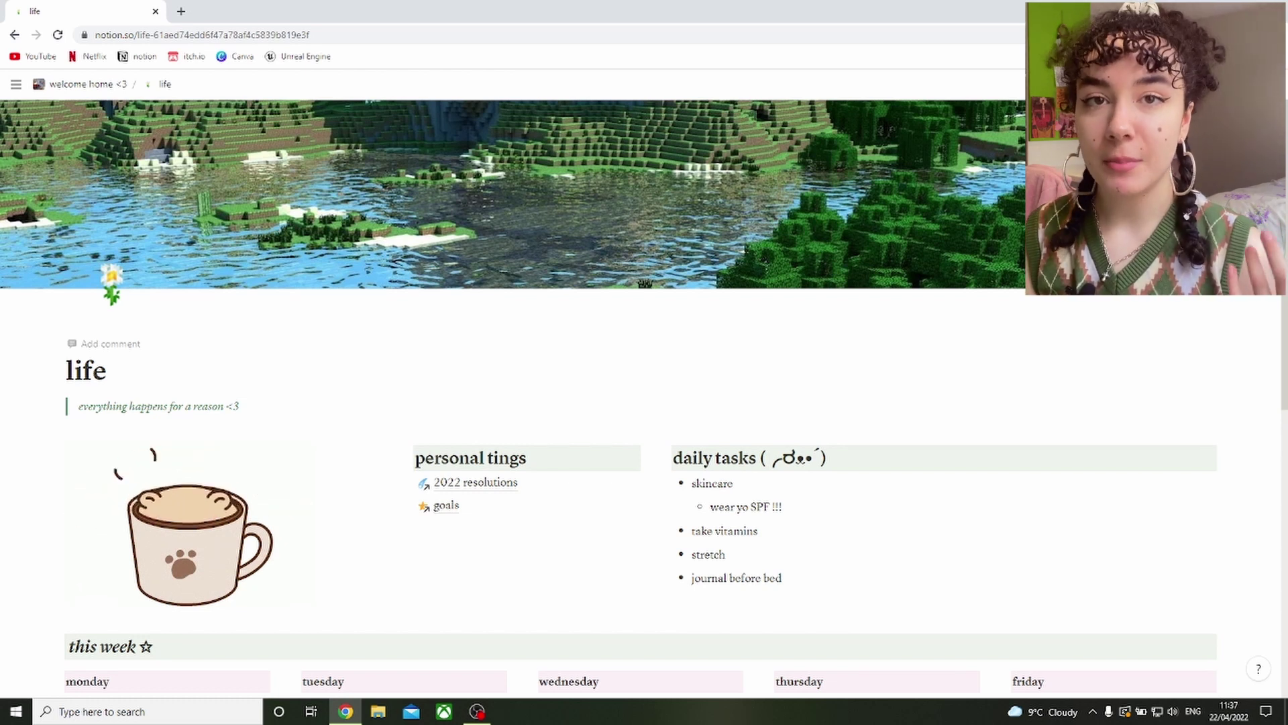
Step: Scroll the life page to the 'this week' and 'to do today' lists and select the 'finish discussion draft' task
scroll(546, 586, "down", 1)
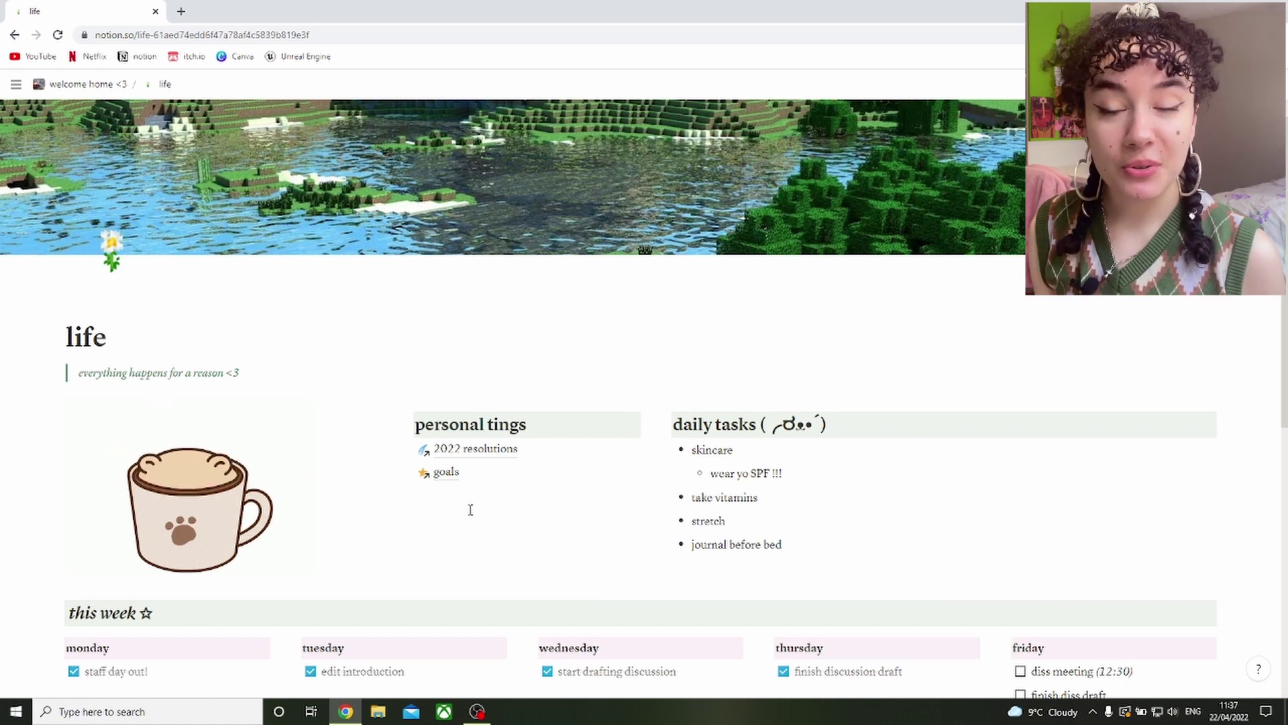
scroll(471, 510, "down", 6)
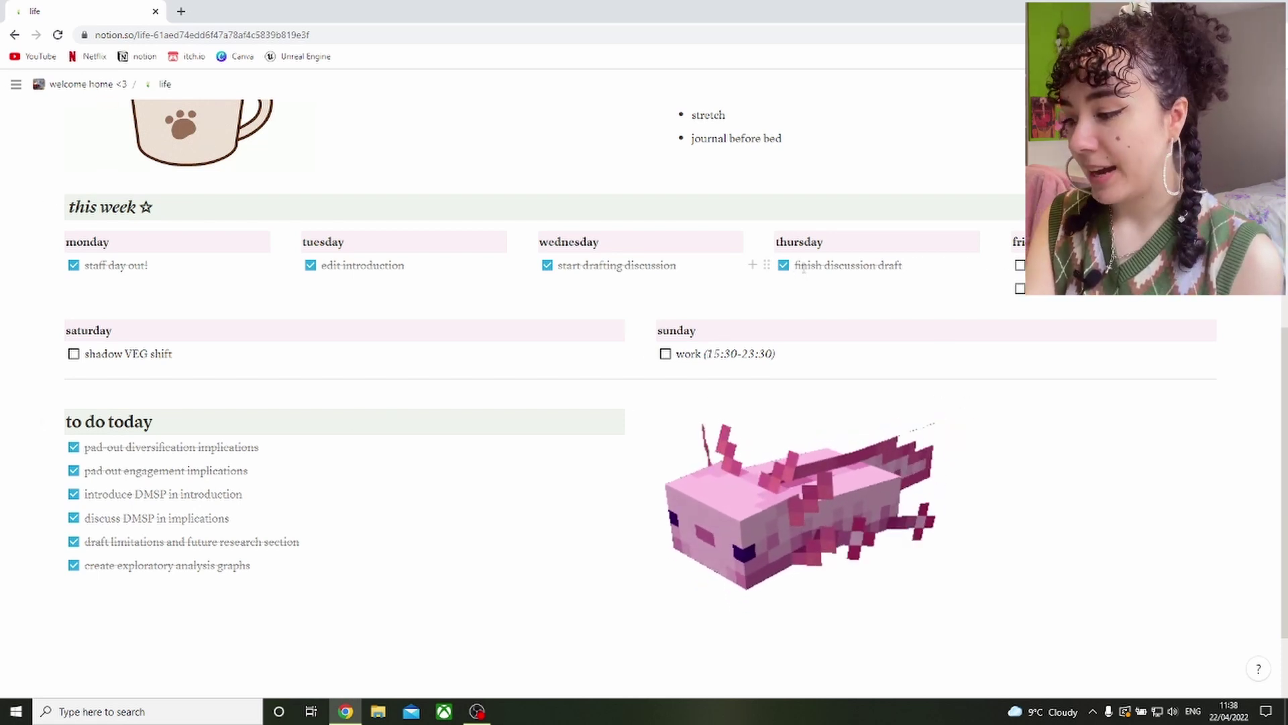
mouse_move(796, 268)
left_mouse_down()
mouse_move(926, 267)
mouse_move(813, 270)
left_mouse_up()
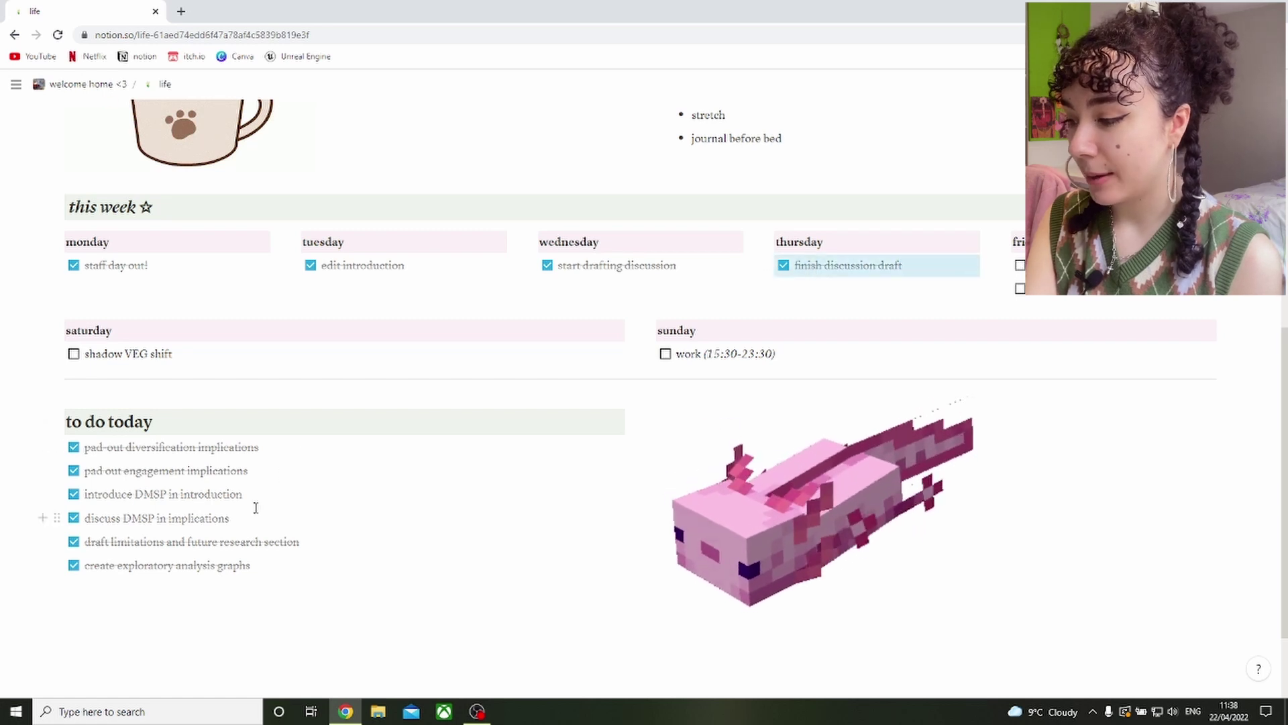
left_click_drag(242, 517, 143, 495)
scroll(145, 495, "down", 2)
left_click(255, 414)
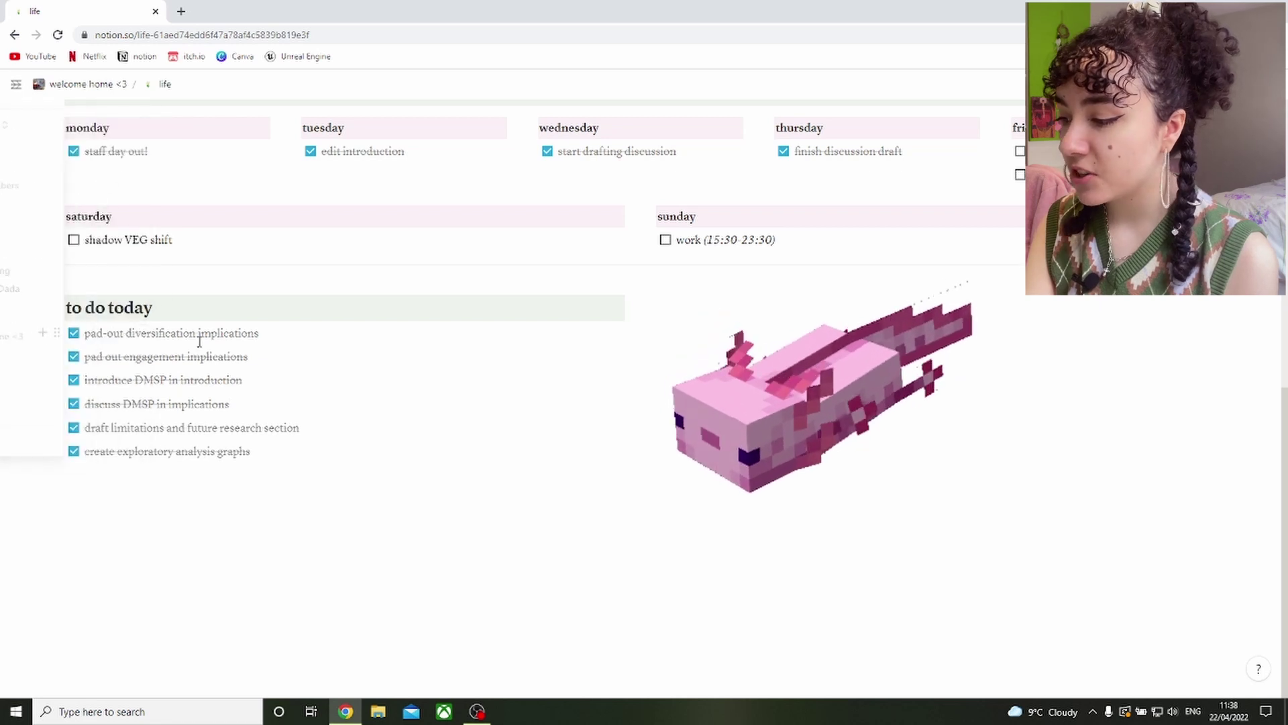
left_click_drag(83, 333, 142, 350)
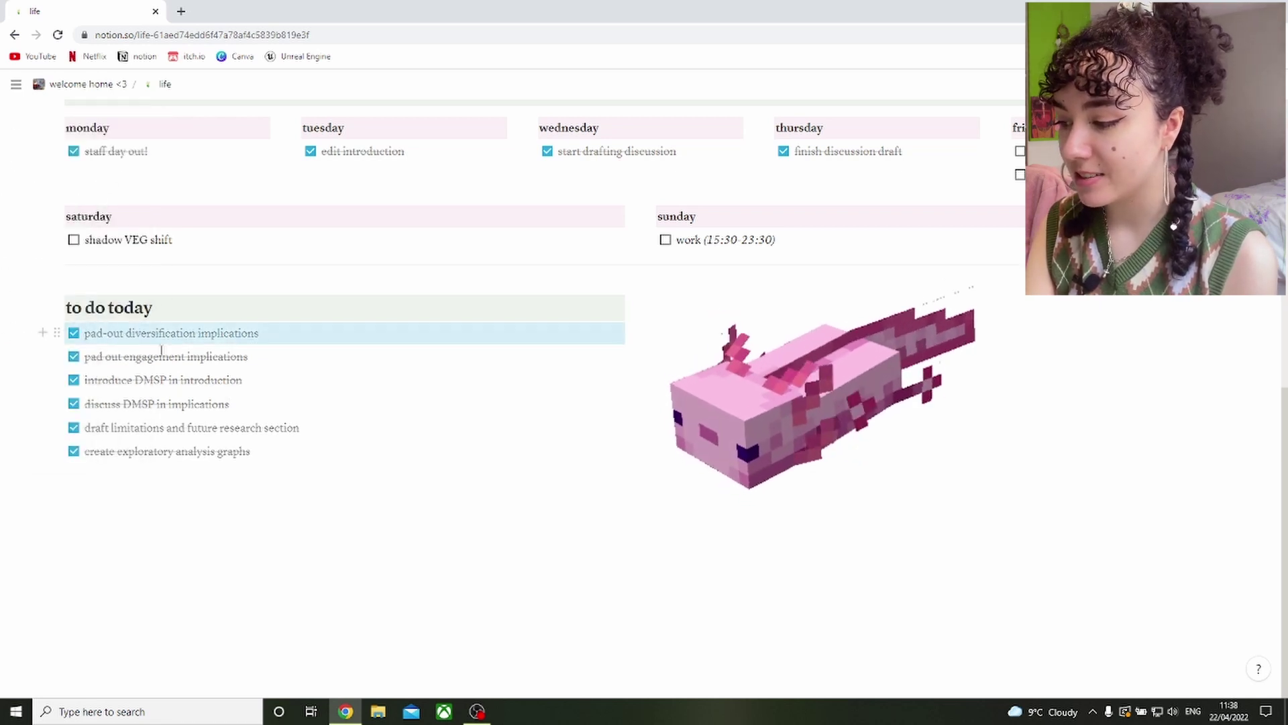
left_click(271, 354)
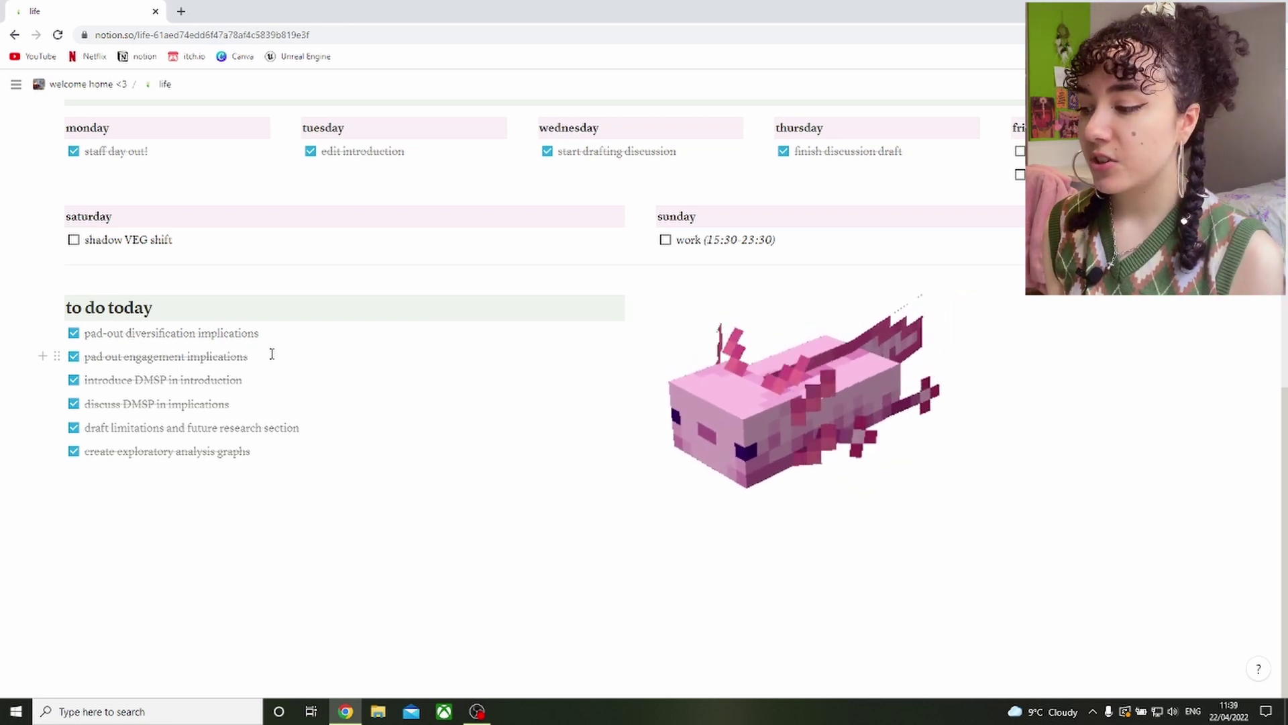
left_click(261, 450)
key("Return")
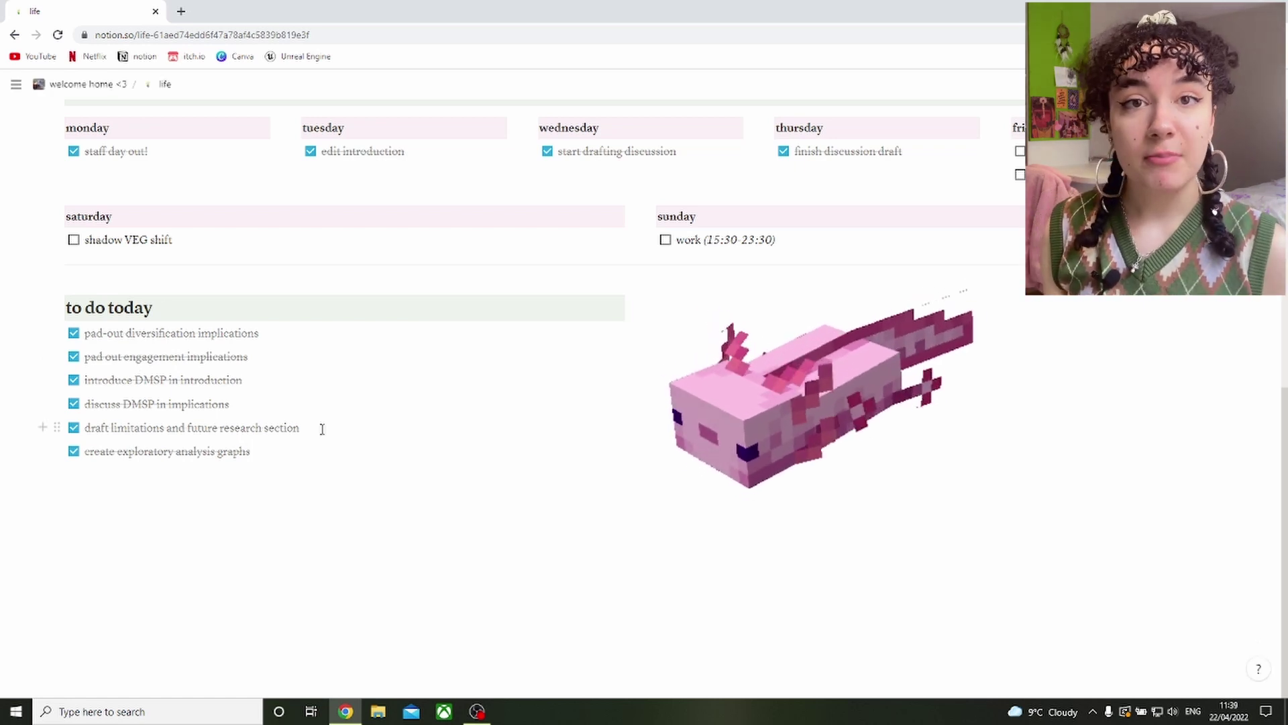
Step: Scroll back up the life page toward the academia > bsc baby navigation
scroll(322, 429, "up", 3)
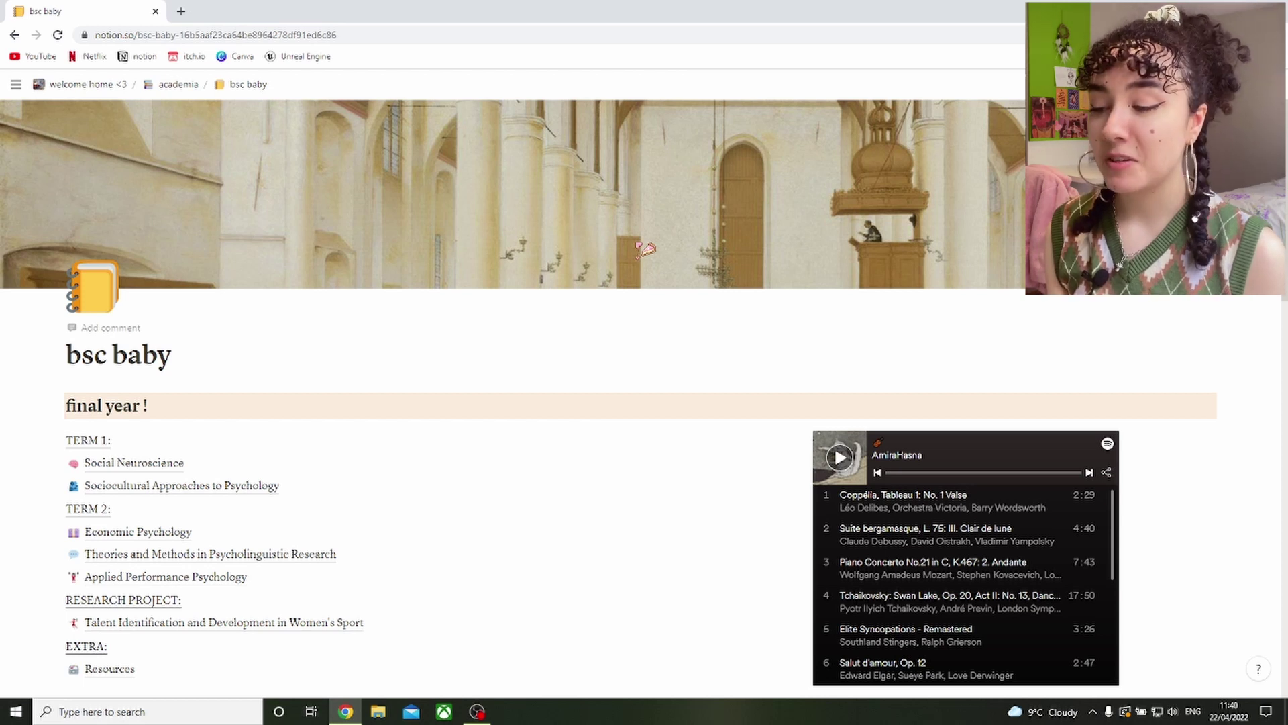
Step: Scroll the bsc baby page to the assignments table of ten tasks with modules, due dates and statuses
scroll(645, 250, "down", 8)
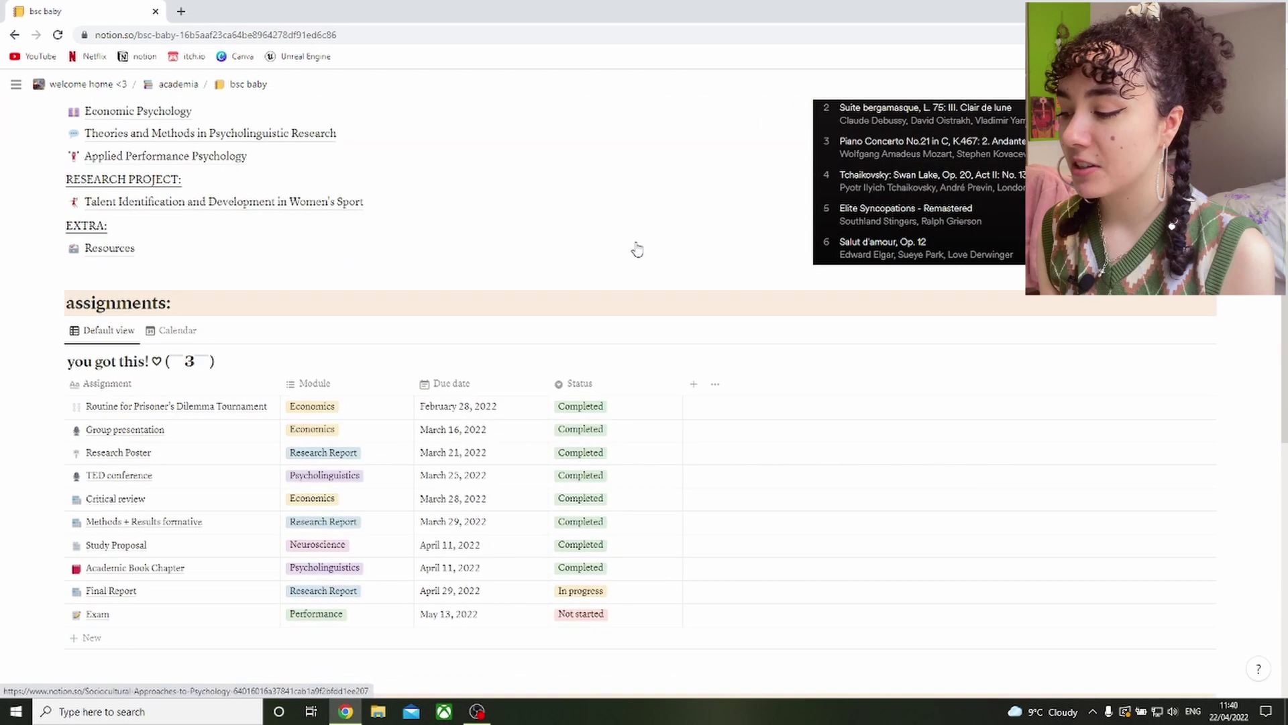
scroll(637, 242, "up", 1)
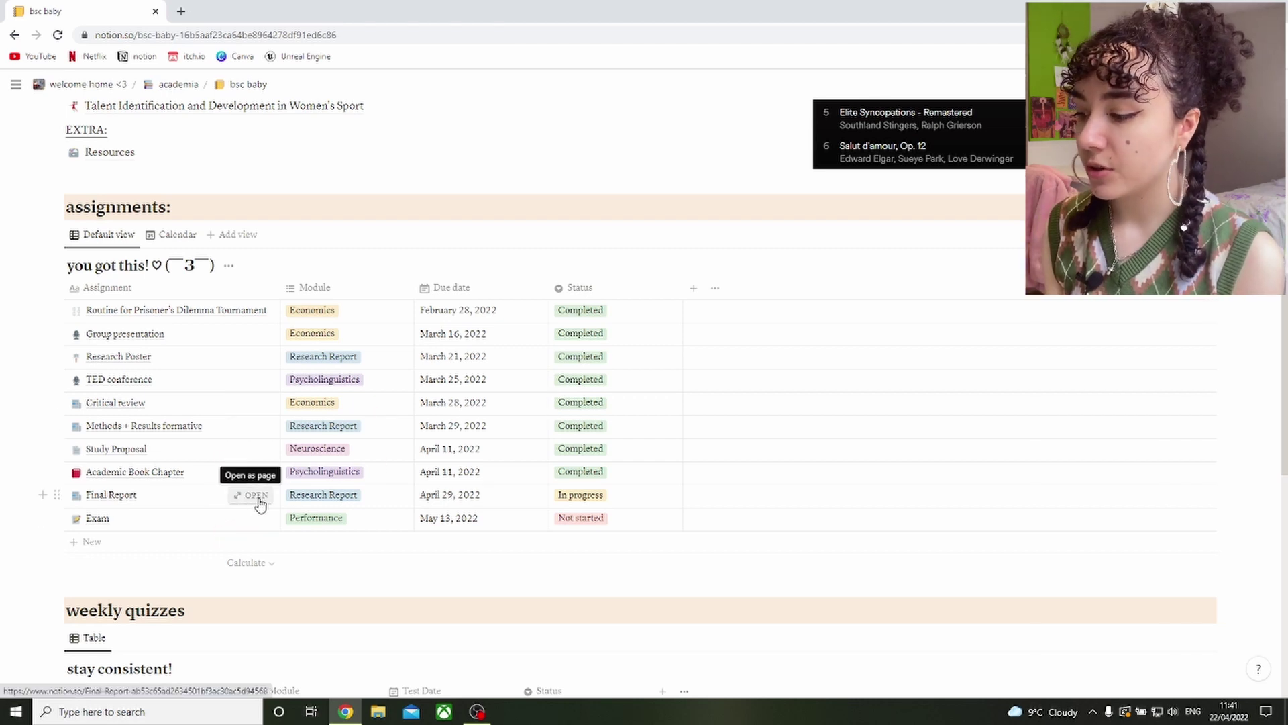
Step: Open the Final Report assignment preview and look through its guide links
left_click(260, 499)
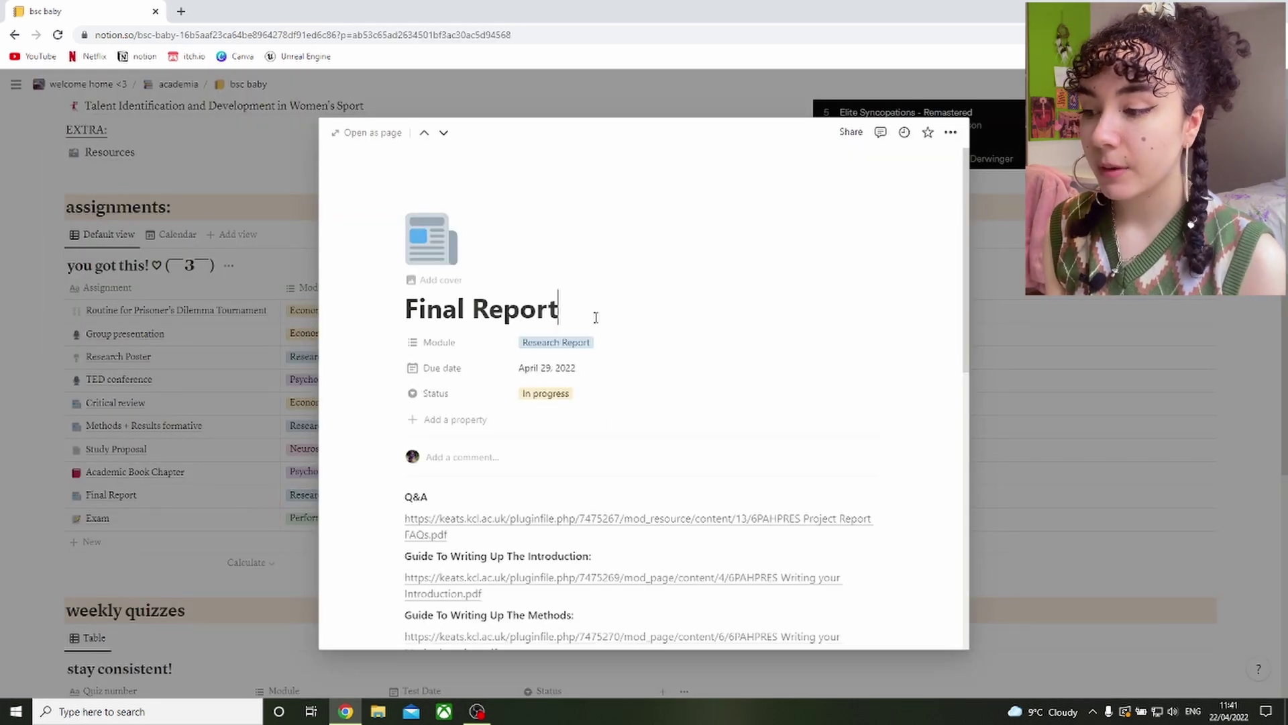
scroll(596, 318, "down", 3)
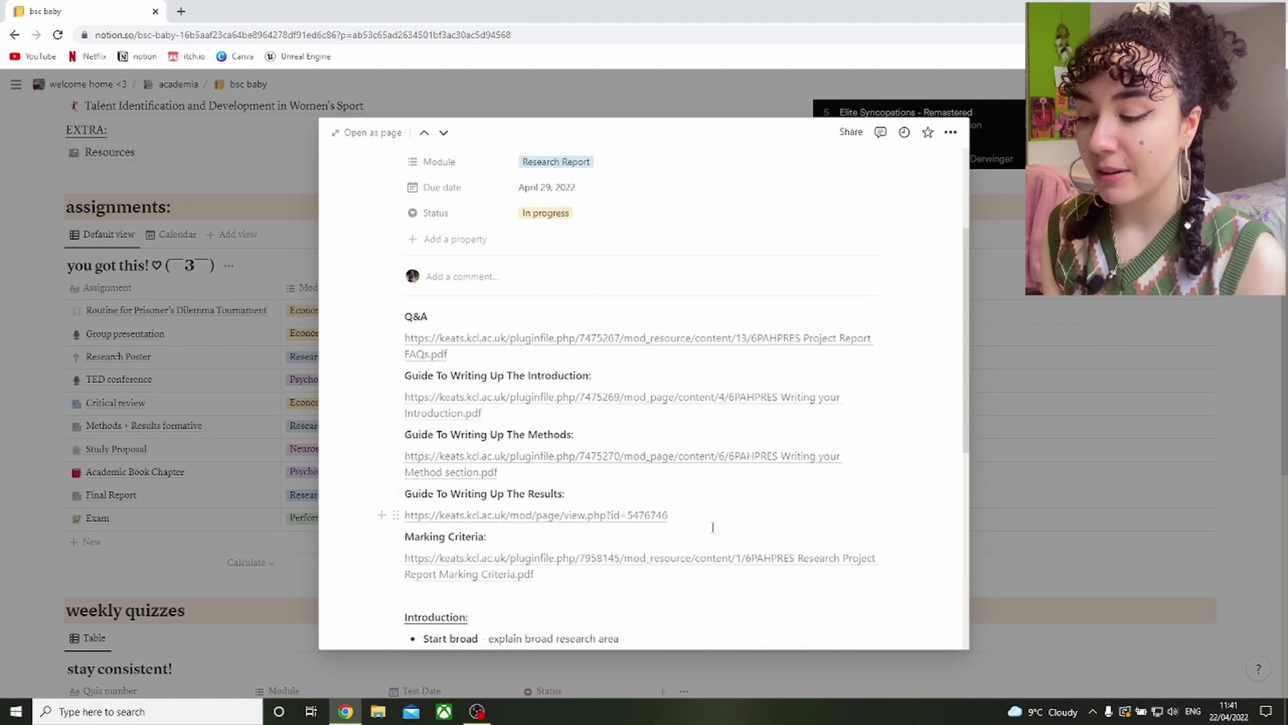
mouse_move(611, 517)
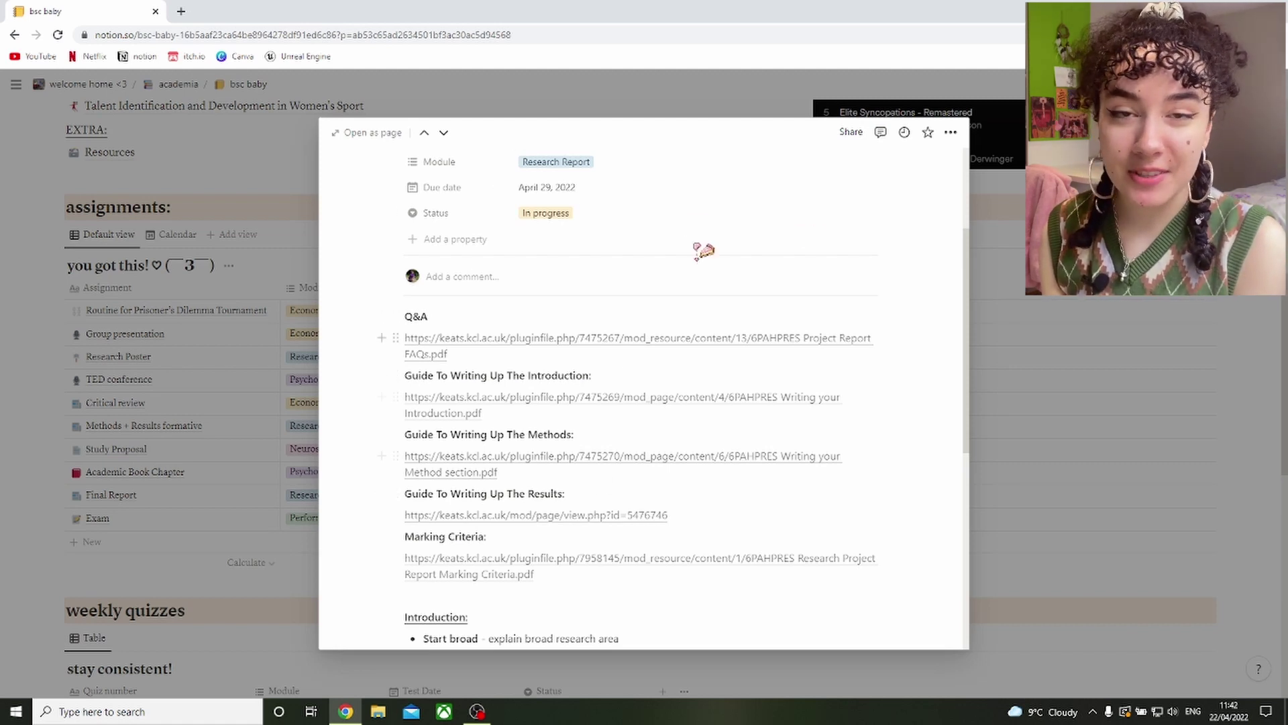
mouse_move(638, 467)
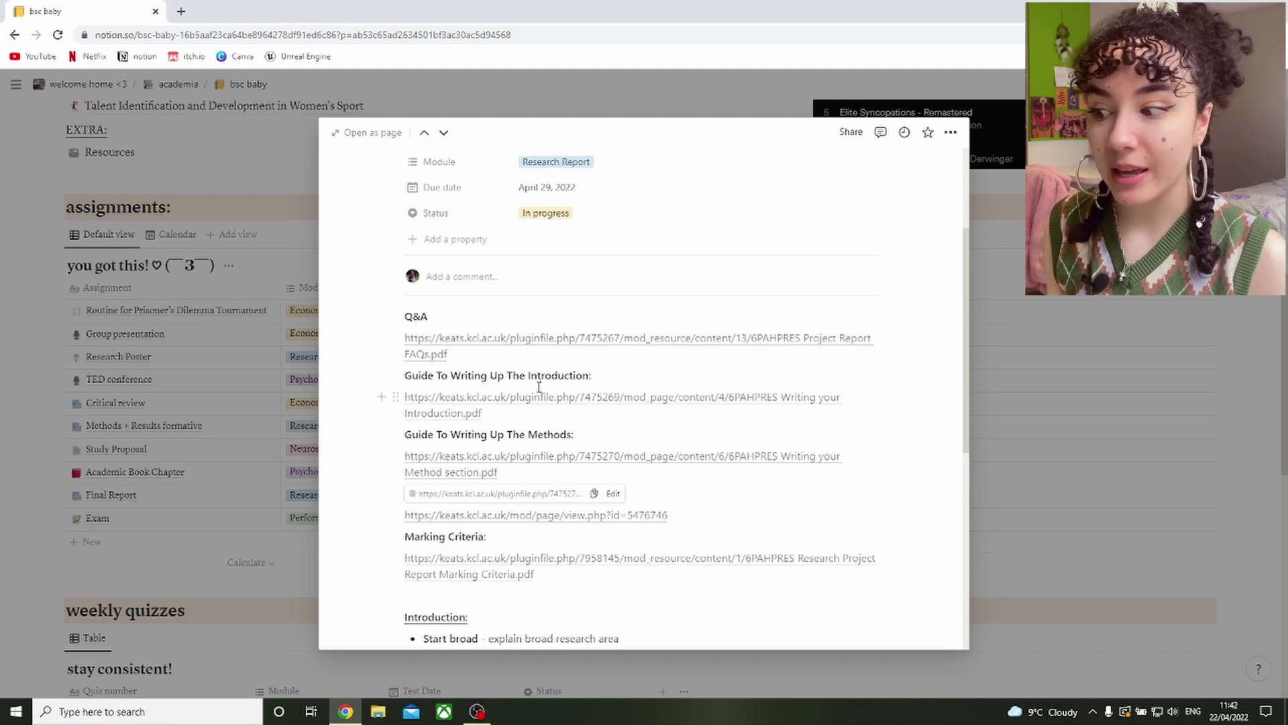
Step: Scroll to the Results writing notes and highlight the statistics checklist lines
scroll(539, 387, "down", 1)
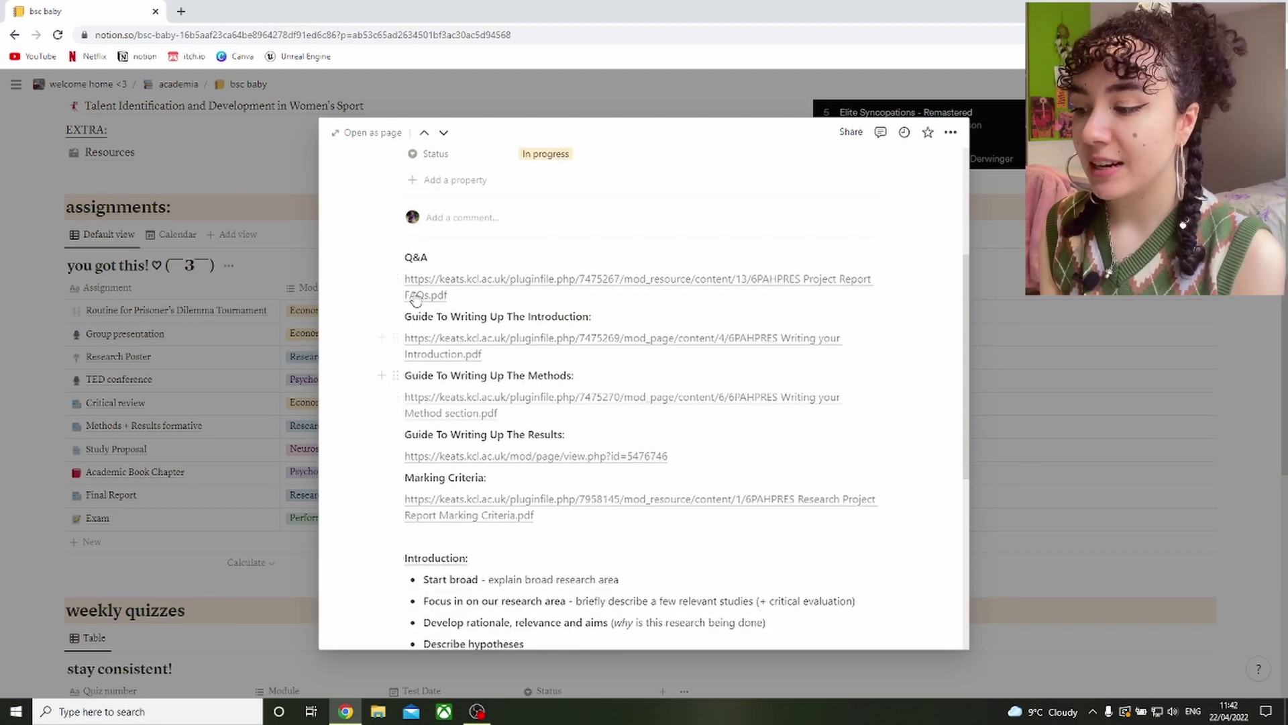
mouse_move(516, 343)
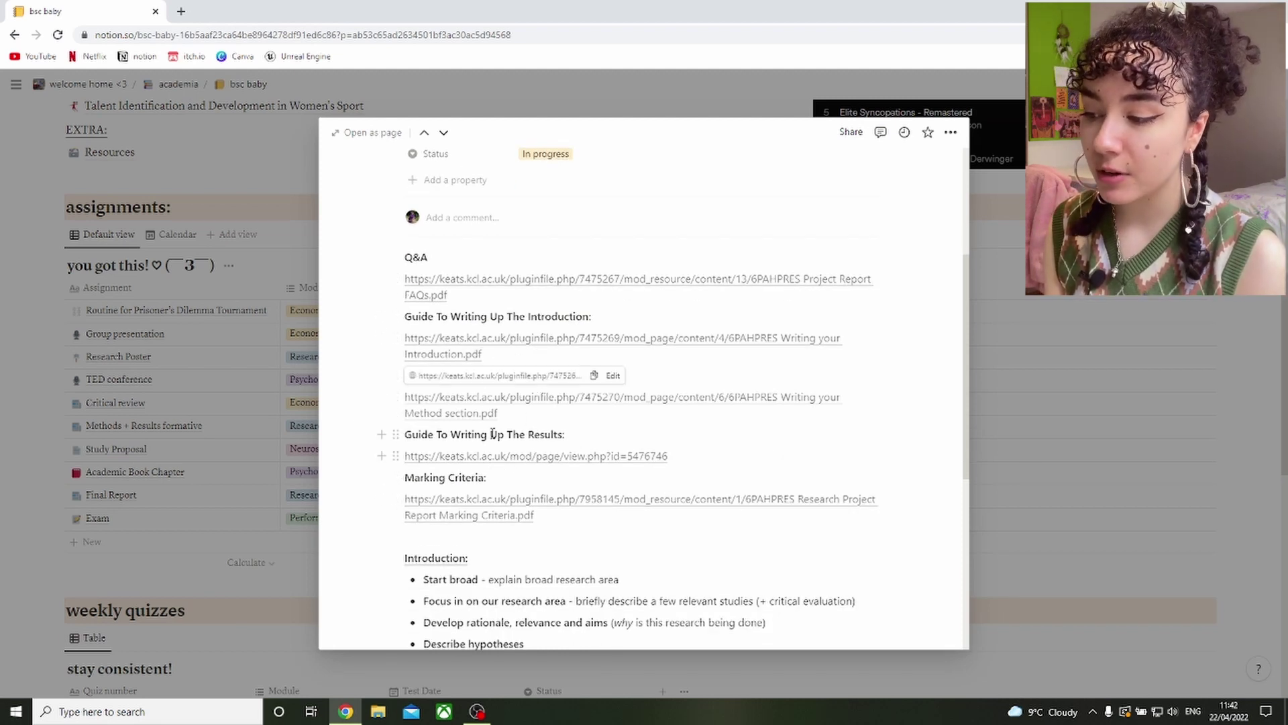
scroll(581, 370, "down", 5)
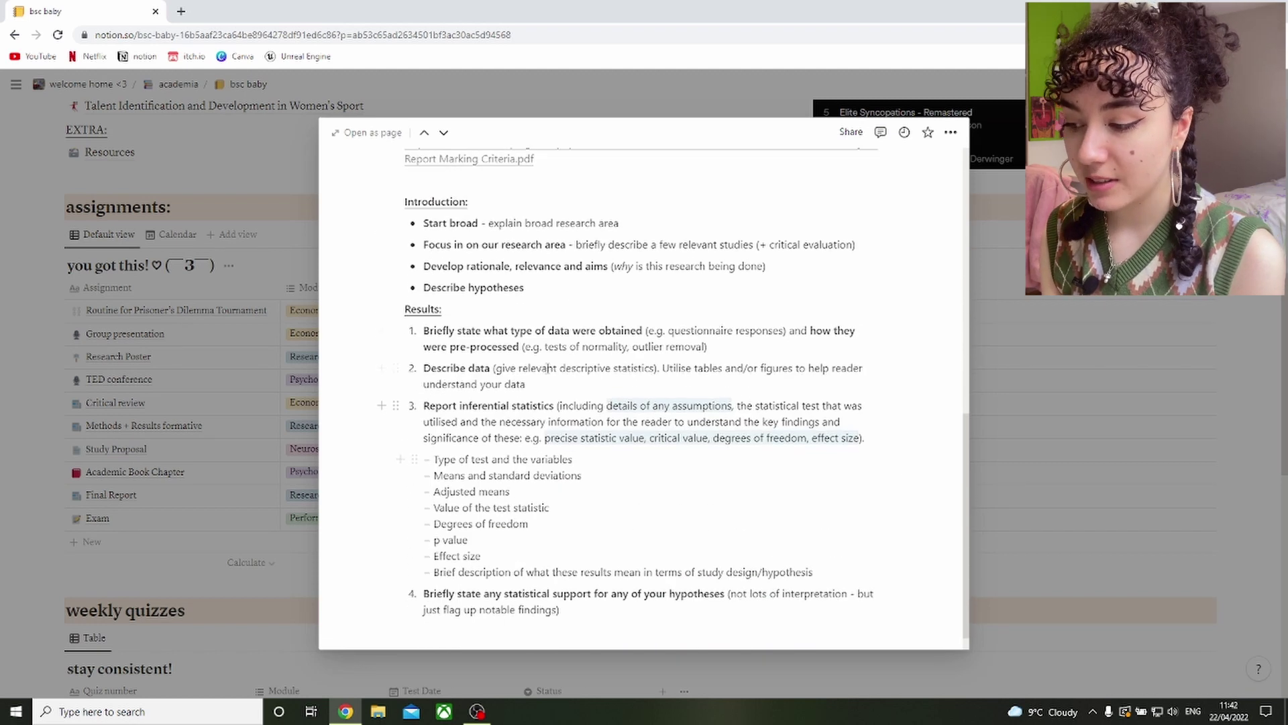
scroll(537, 470, "down", 1)
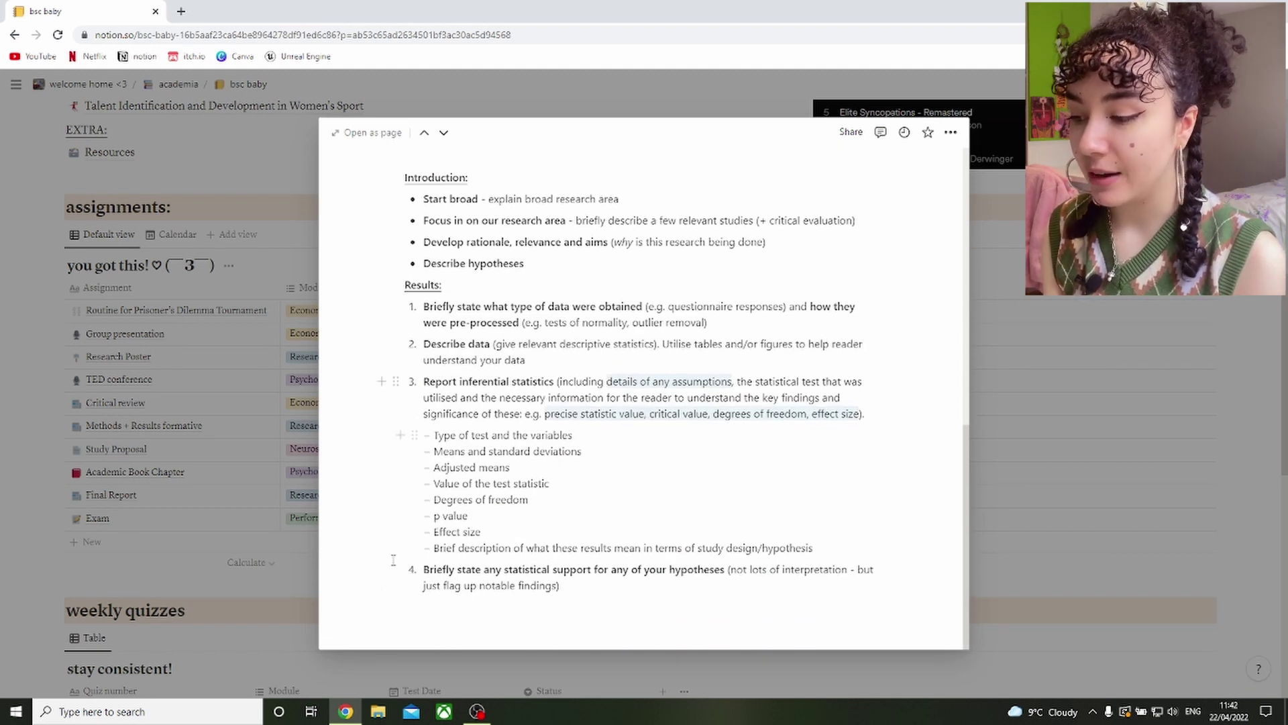
left_click_drag(511, 548, 513, 451)
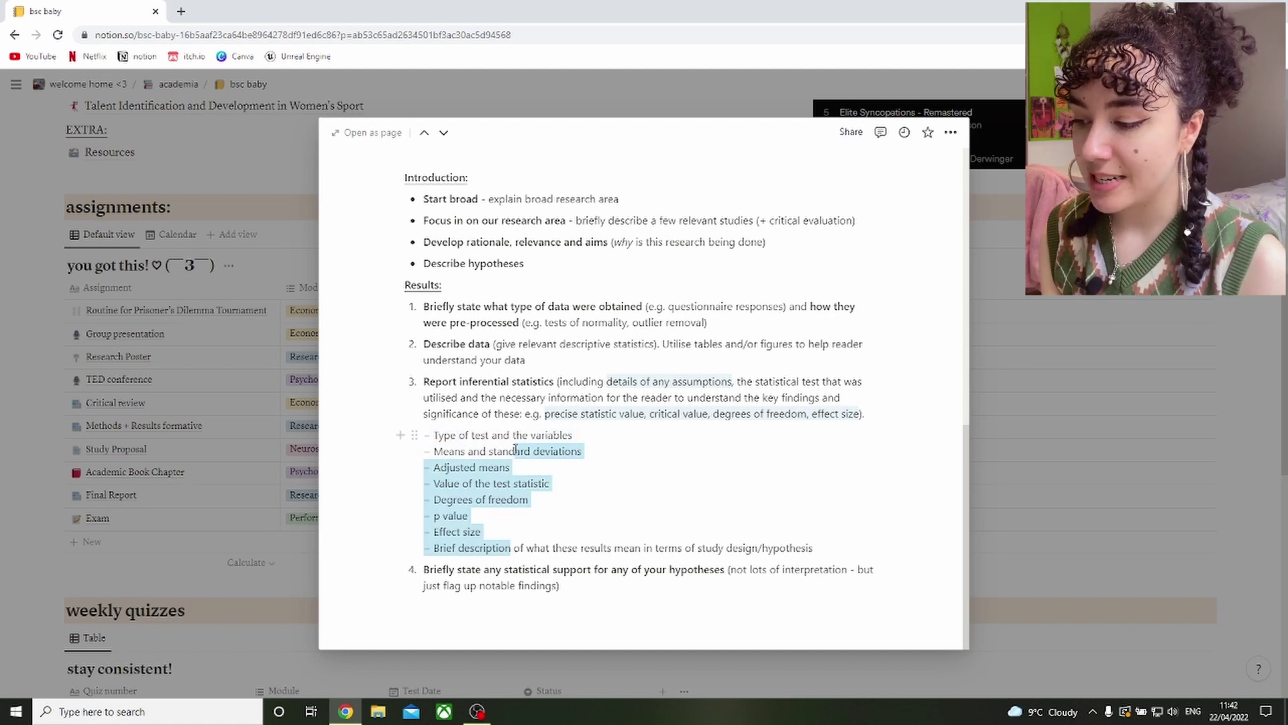
left_click(515, 450)
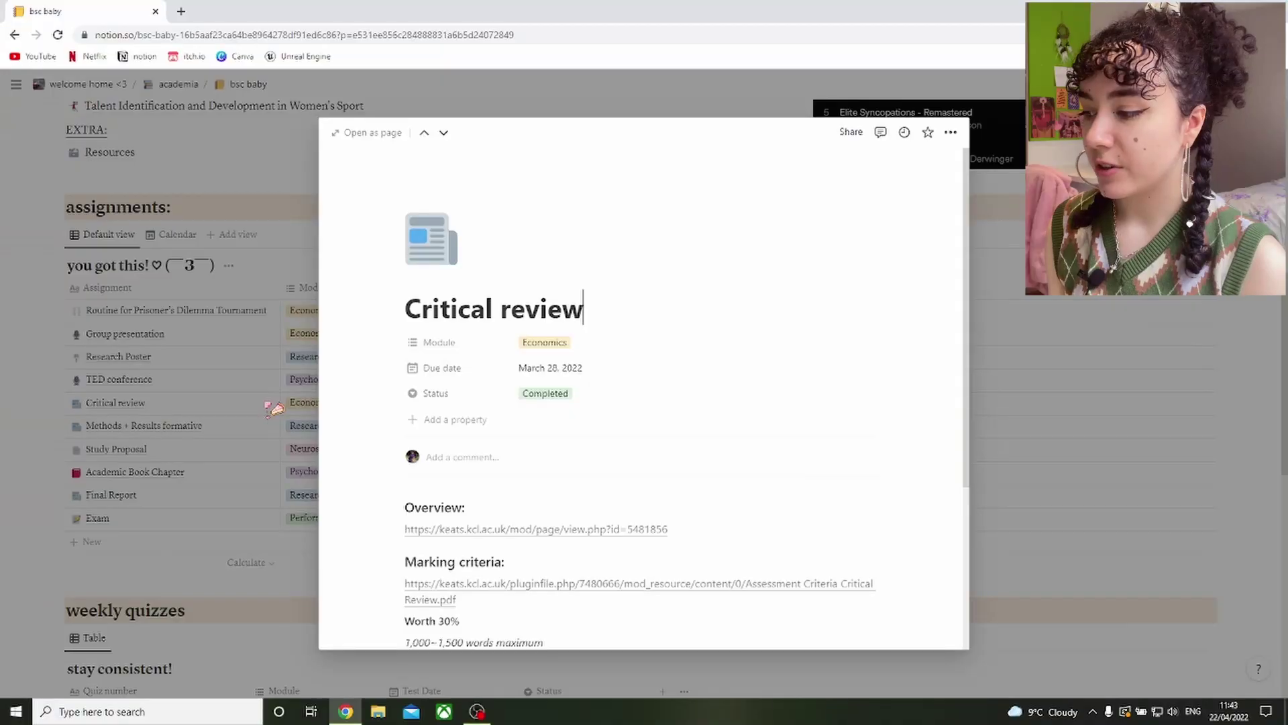
Step: Close the Critical review preview and scroll to the weekly quizzes table of 18 quizzes, all marked Taken
scroll(664, 349, "down", 3)
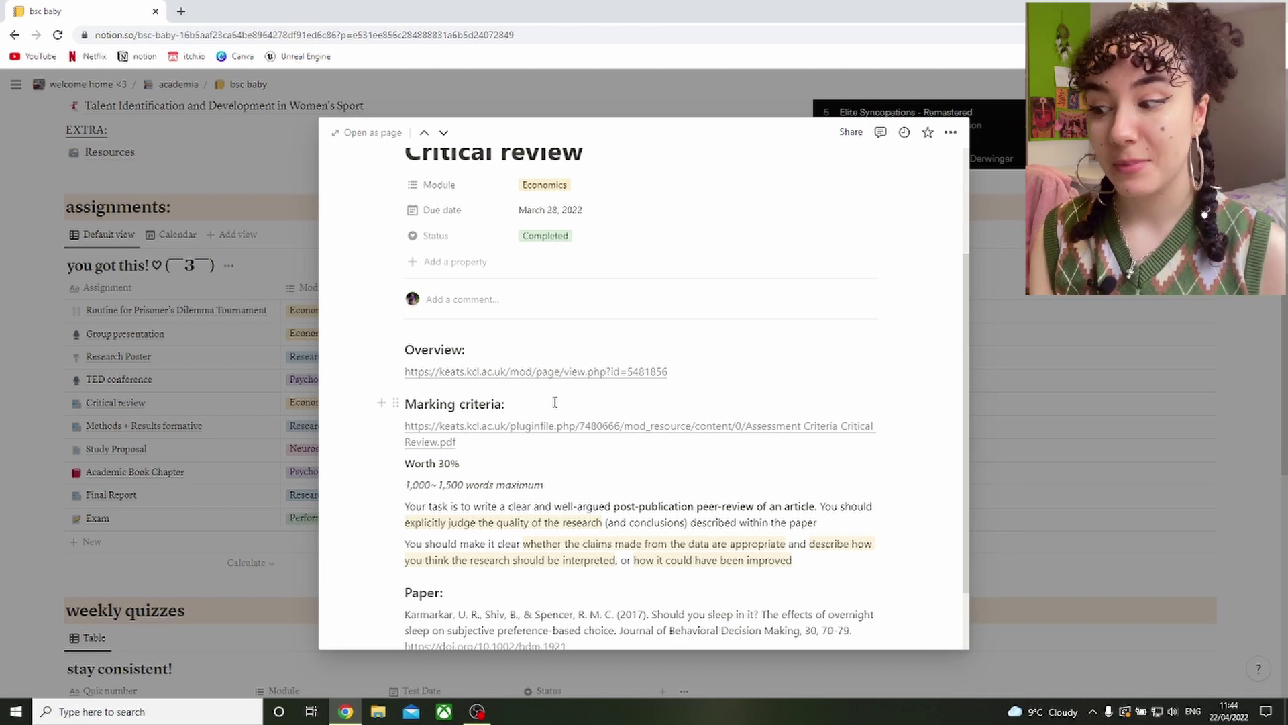
scroll(554, 402, "down", 1)
key("Escape")
scroll(462, 331, "down", 7)
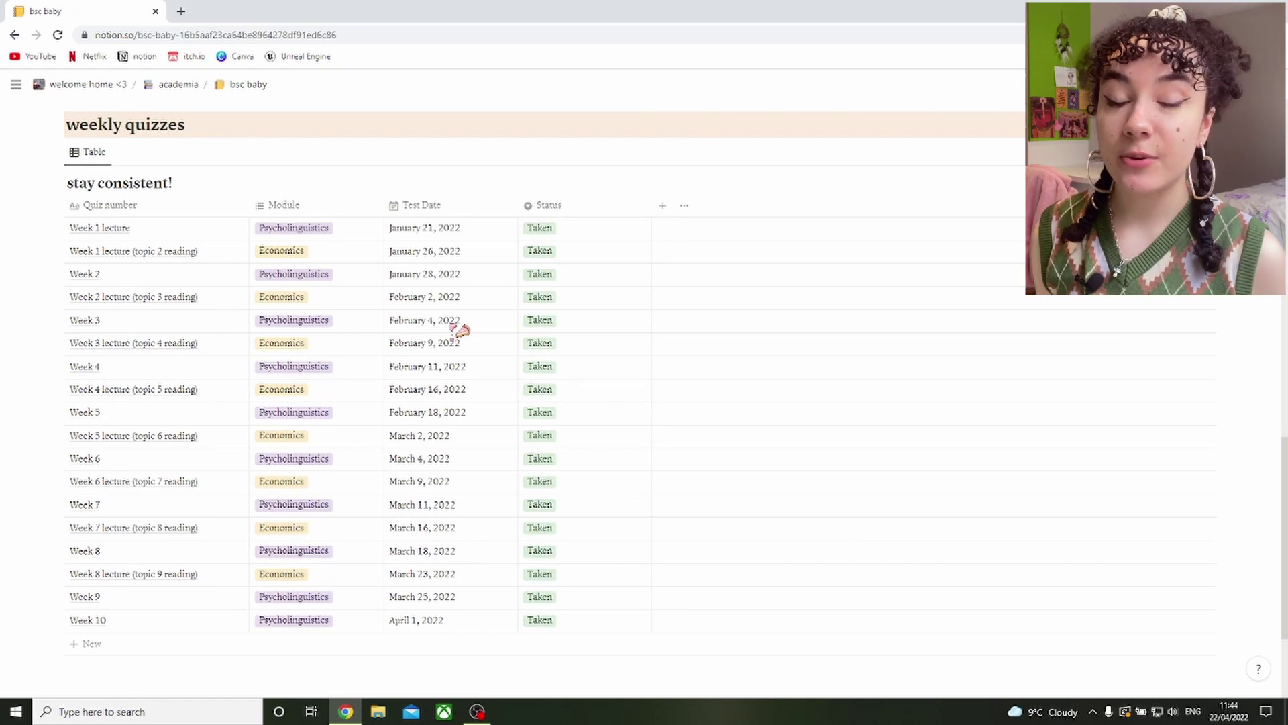
scroll(461, 330, "down", 1)
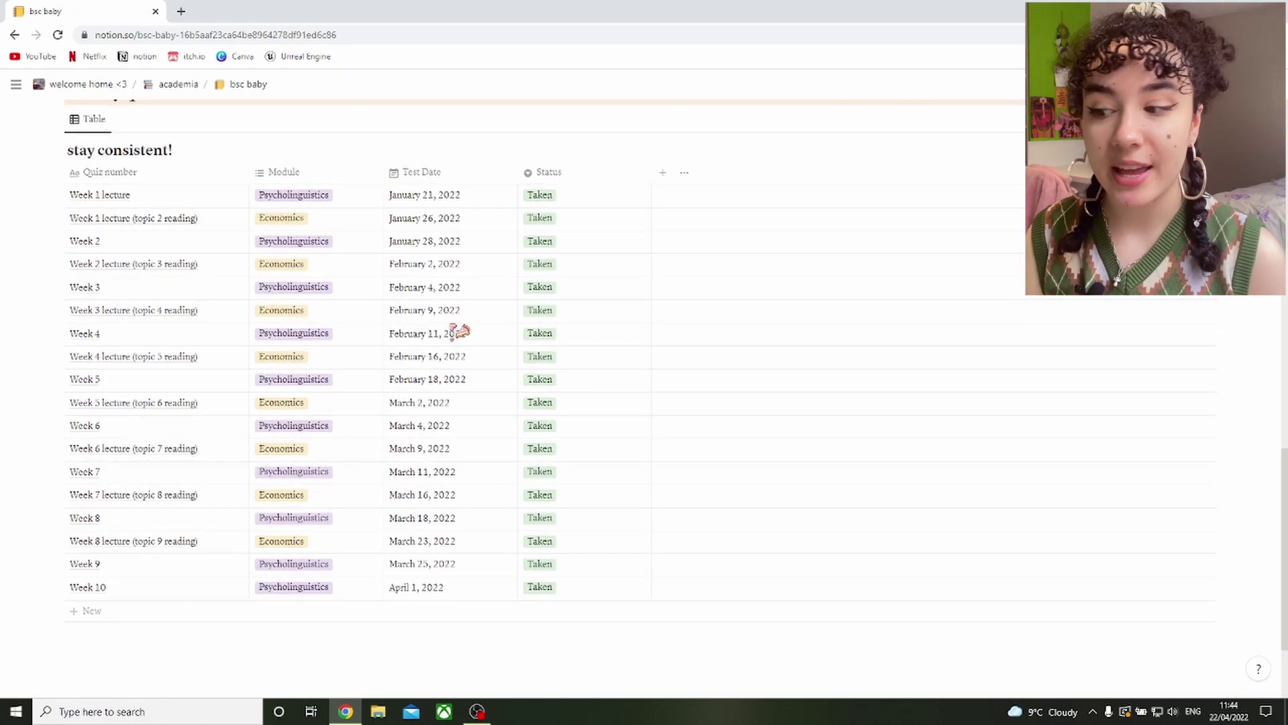
scroll(460, 332, "down", 1)
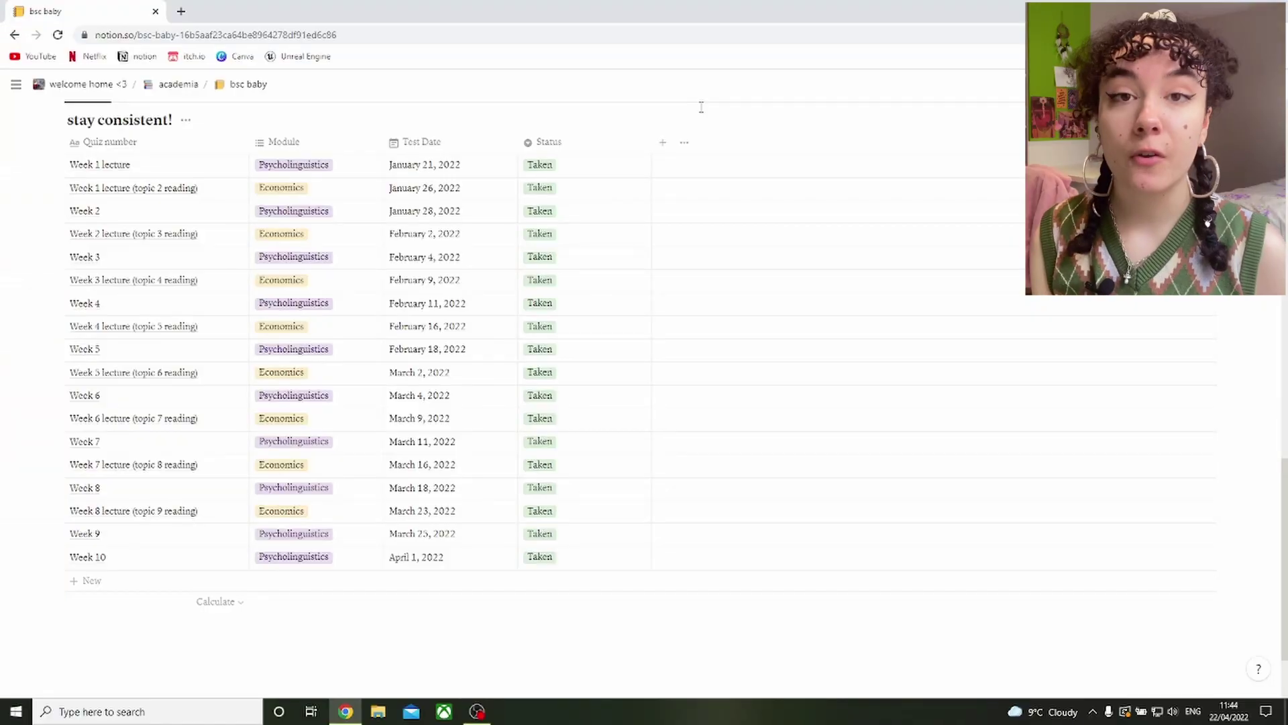
left_click(538, 557)
left_click(576, 602)
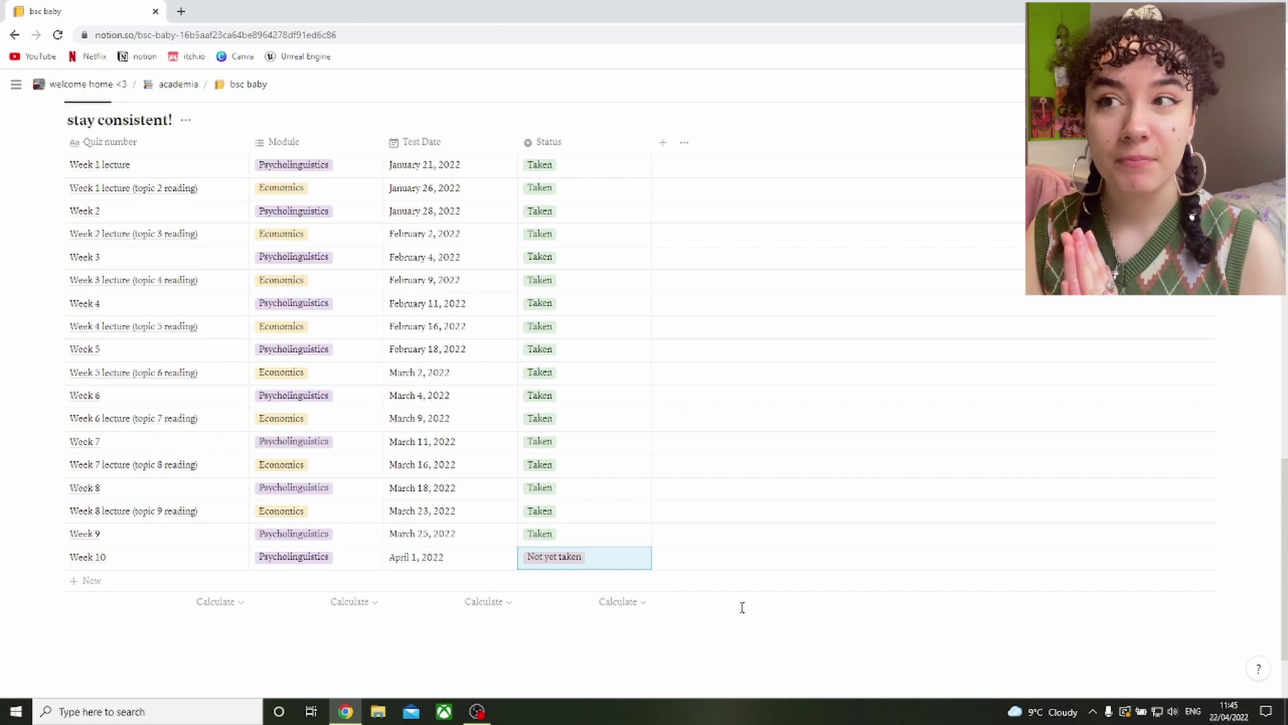
left_click(604, 557)
left_click(572, 617)
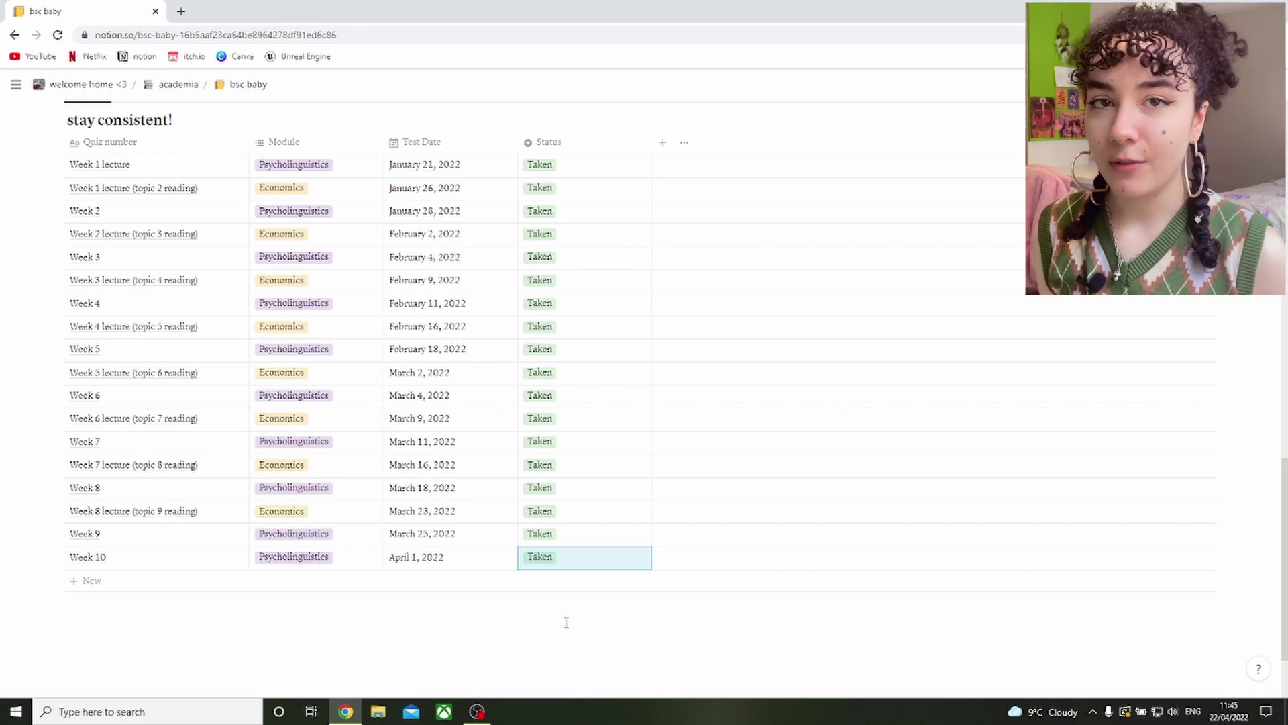
Step: Scroll back to the top of bsc baby to show its Term 1 and Term 2 modules
scroll(567, 622, "up", 20)
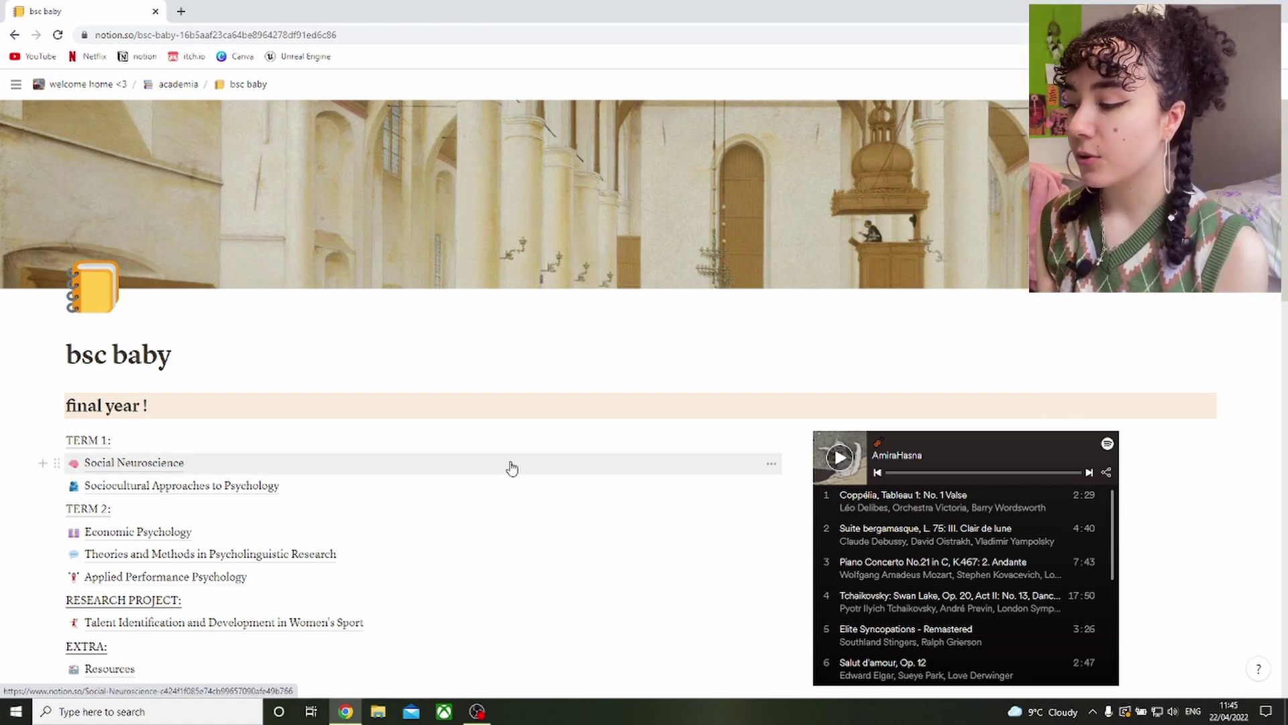
Step: Open Theories and Methods in Psycholinguistic Research and scroll to Lecture 2: Speech Production's Resonant frequency topic
scroll(287, 411, "down", 2)
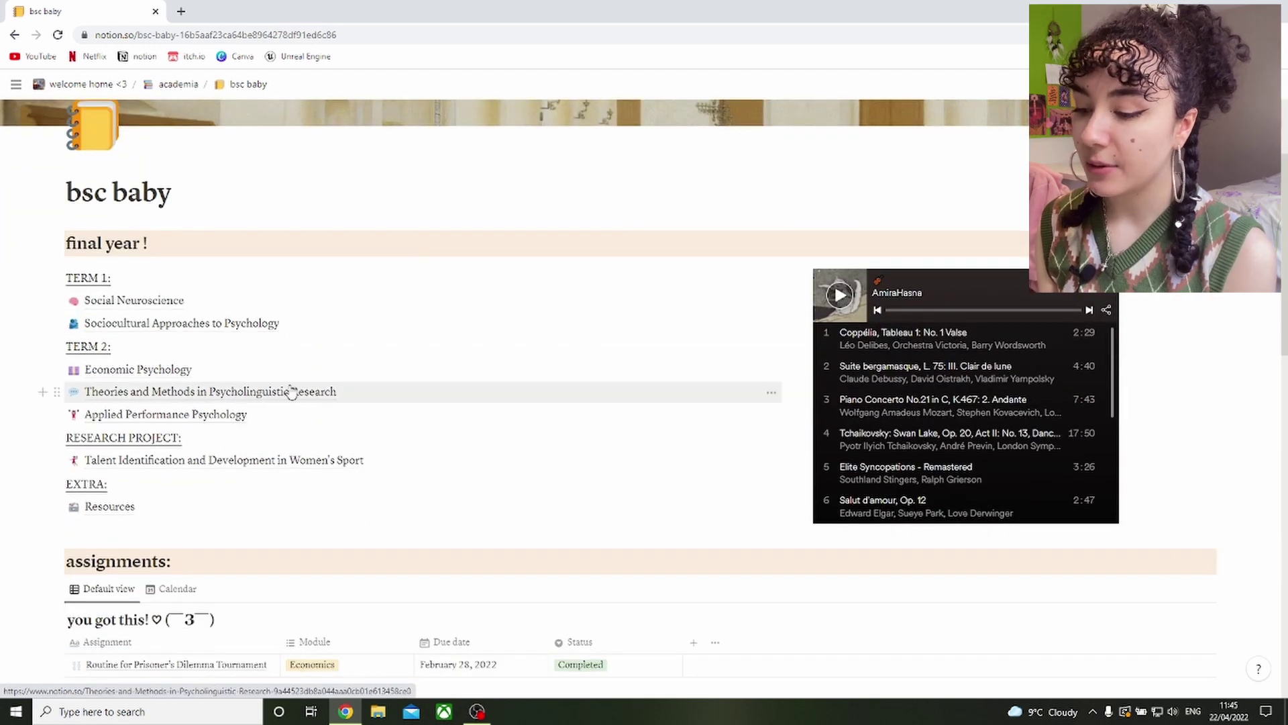
left_click(291, 392)
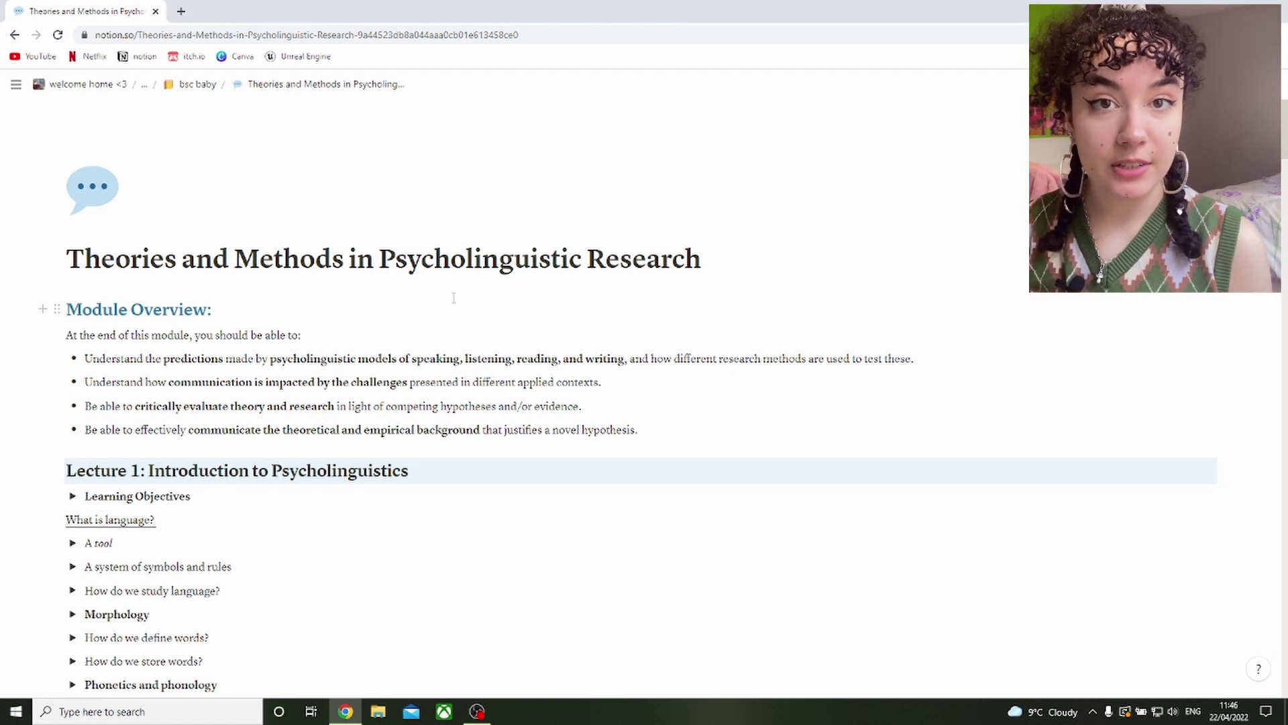
scroll(256, 270, "down", 15)
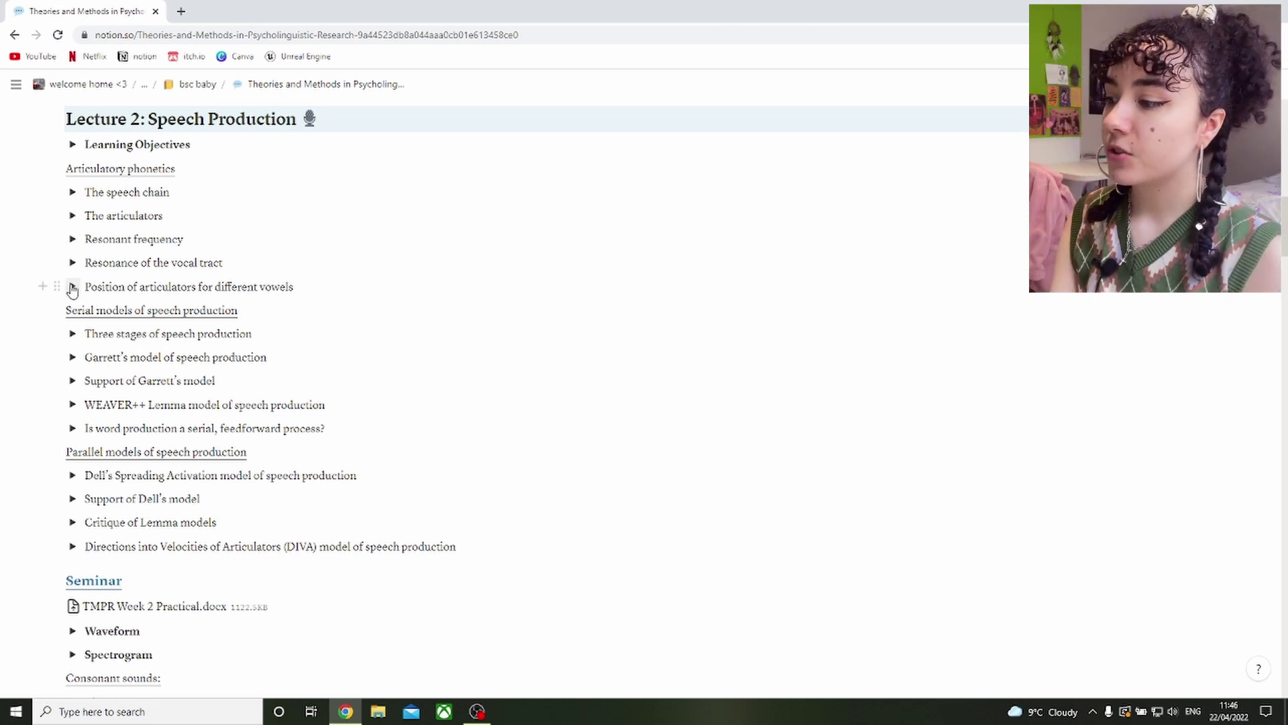
left_click(186, 240)
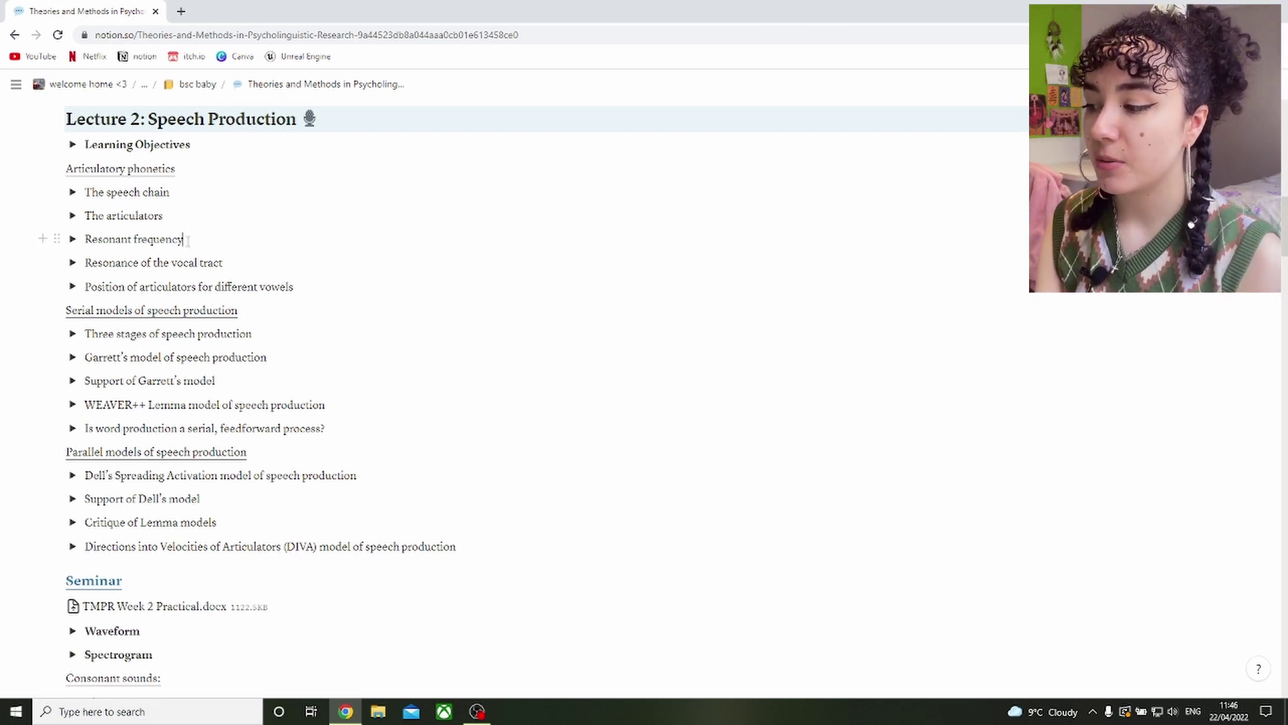
left_click_drag(188, 241, 85, 242)
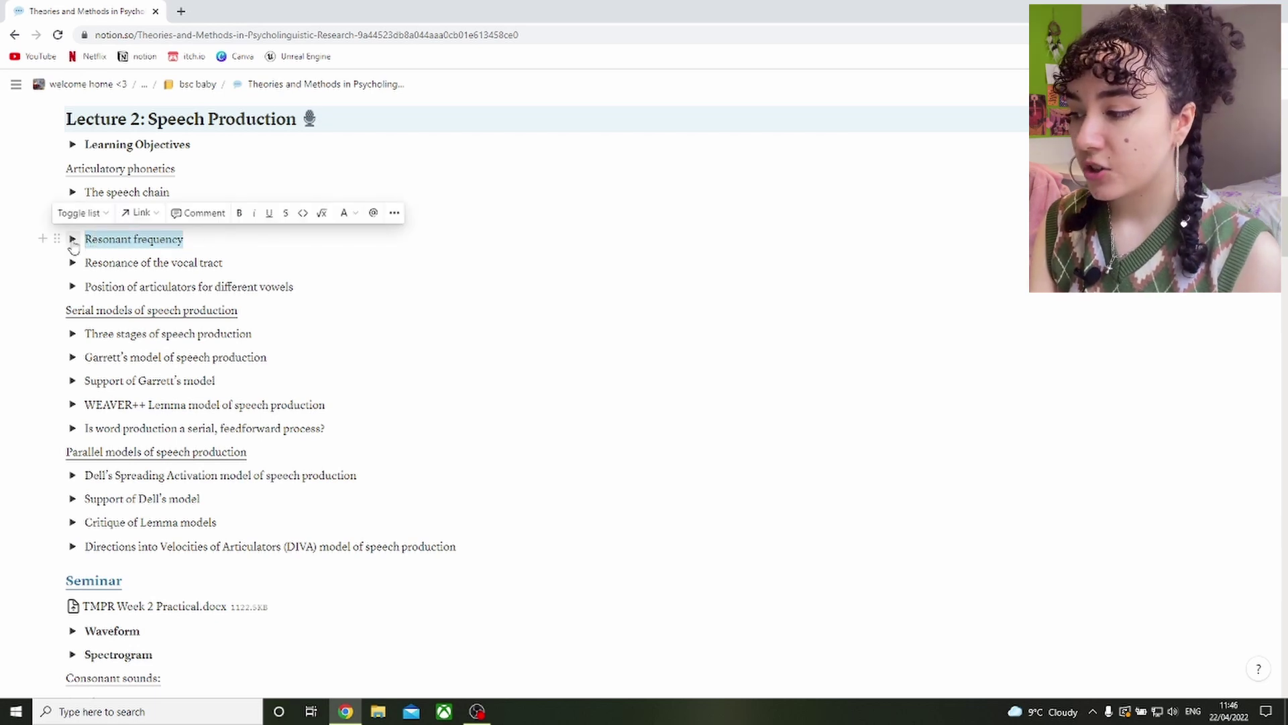
left_click(74, 246)
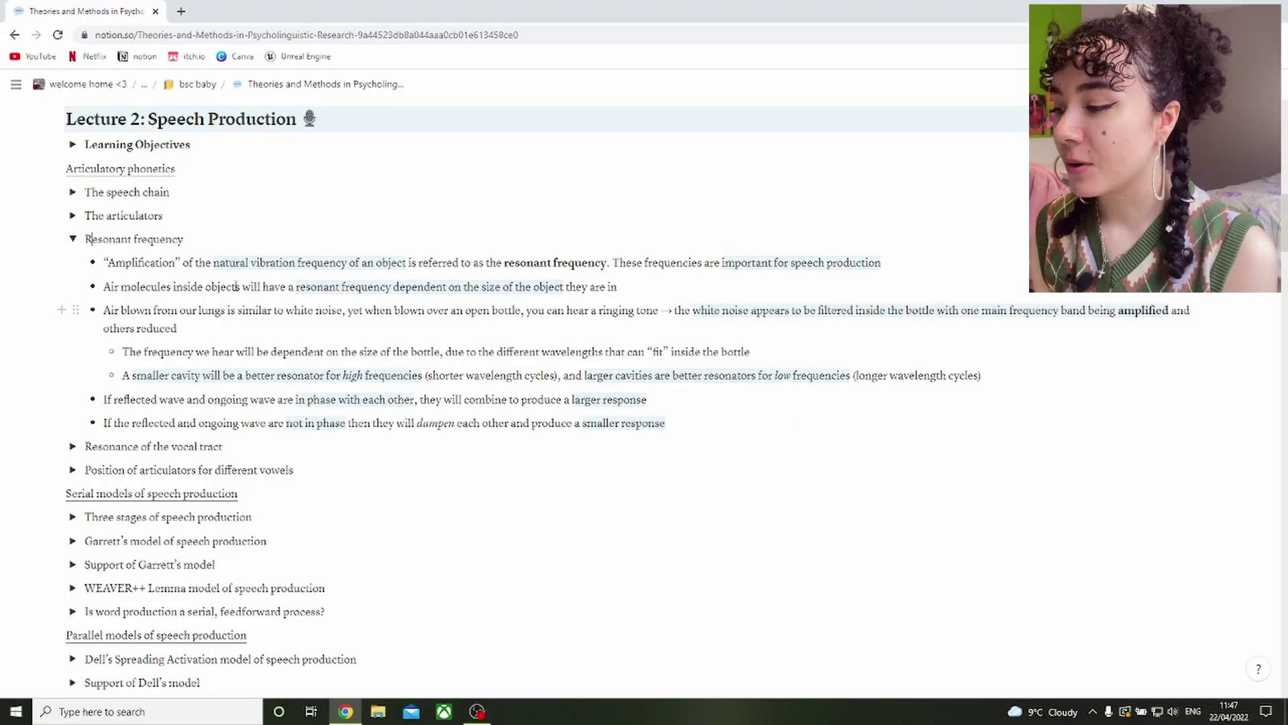
left_click_drag(212, 263, 613, 267)
left_click(614, 267)
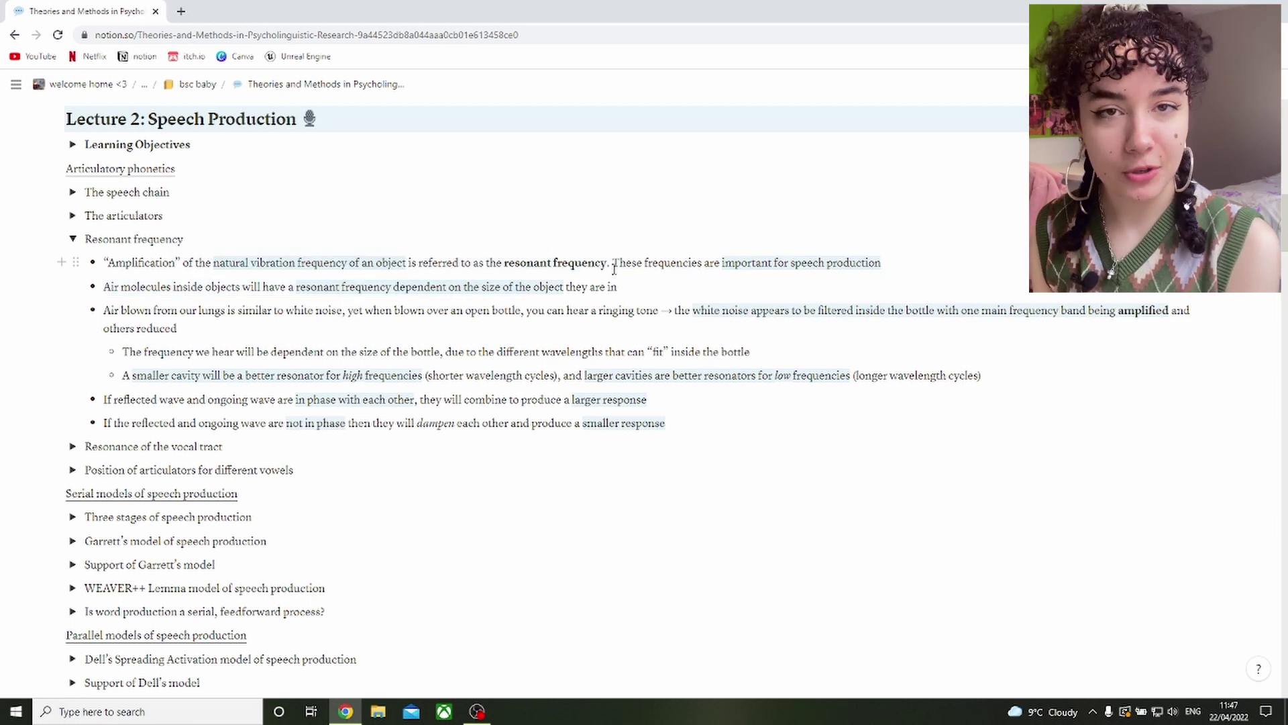
Step: Collapse the Resonant frequency notes and expand the 'What is needs analysis?' notes in Applied Performance Psychology
left_click(73, 240)
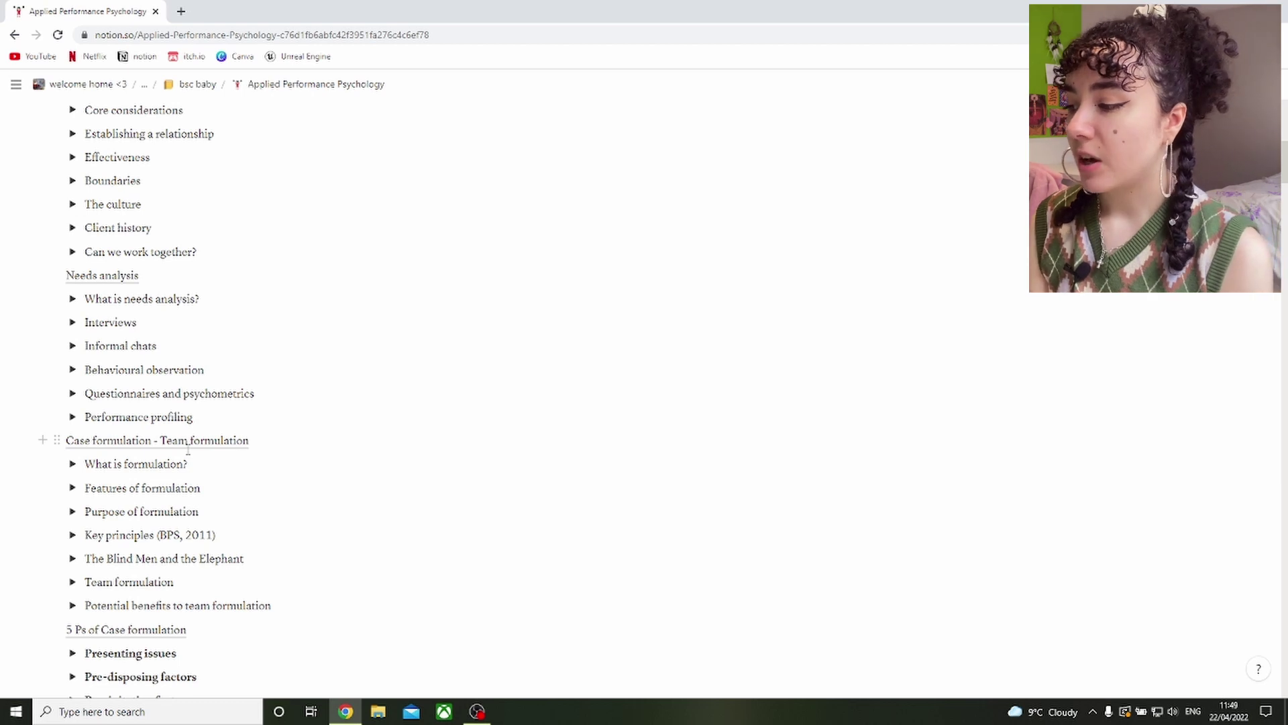
left_click(72, 298)
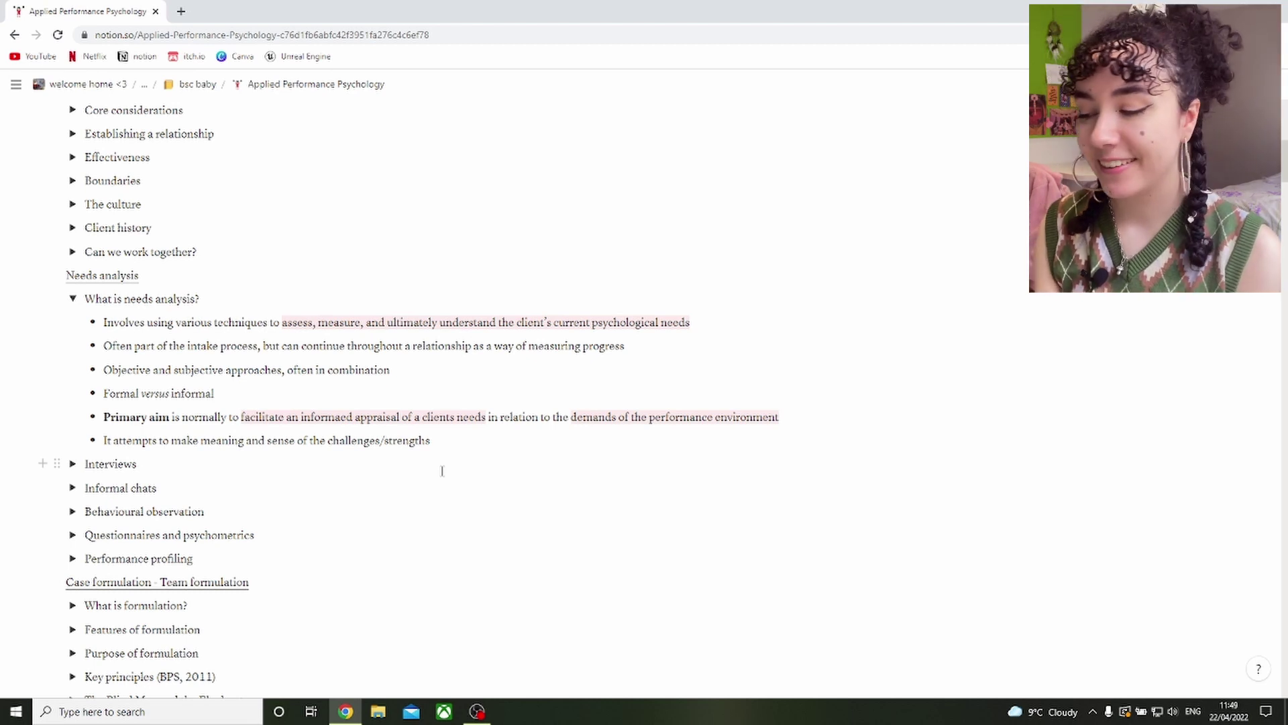
scroll(354, 333, "up", 7)
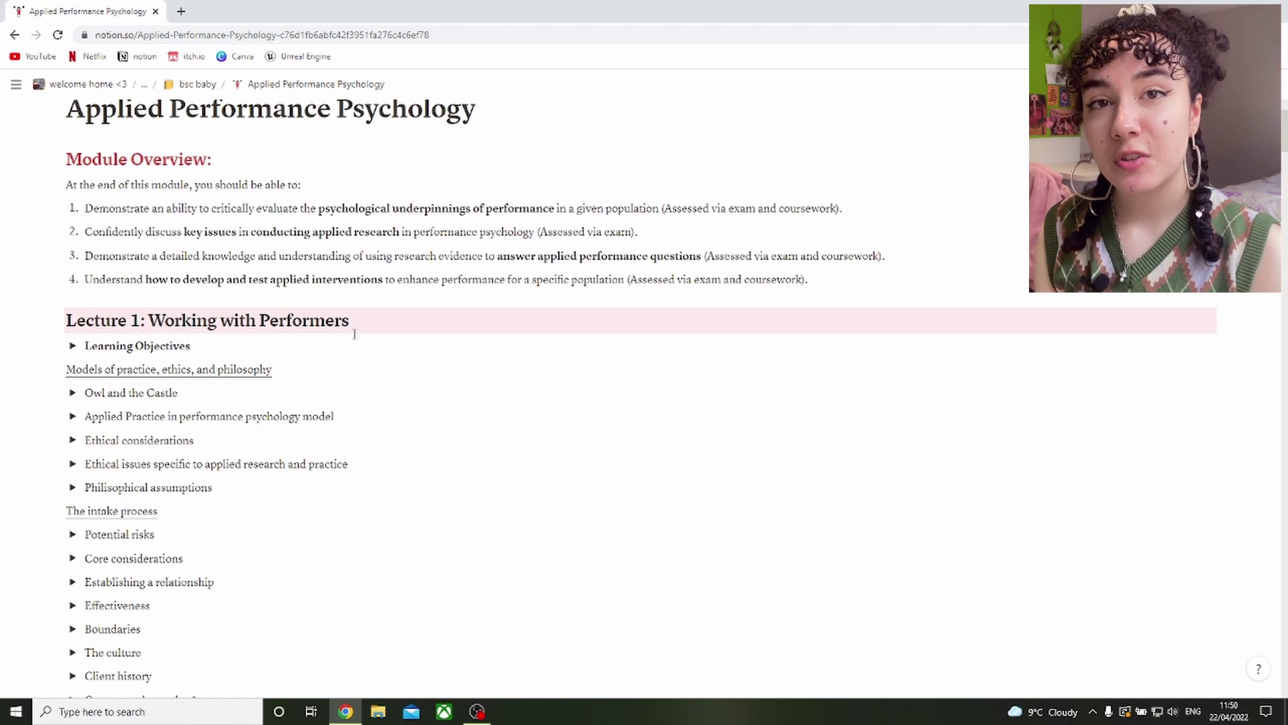
Step: Quick Find 'anxiety' and jump to the Sood et al. (2011) note in Applied Performance Psychology
scroll(354, 333, "up", 2)
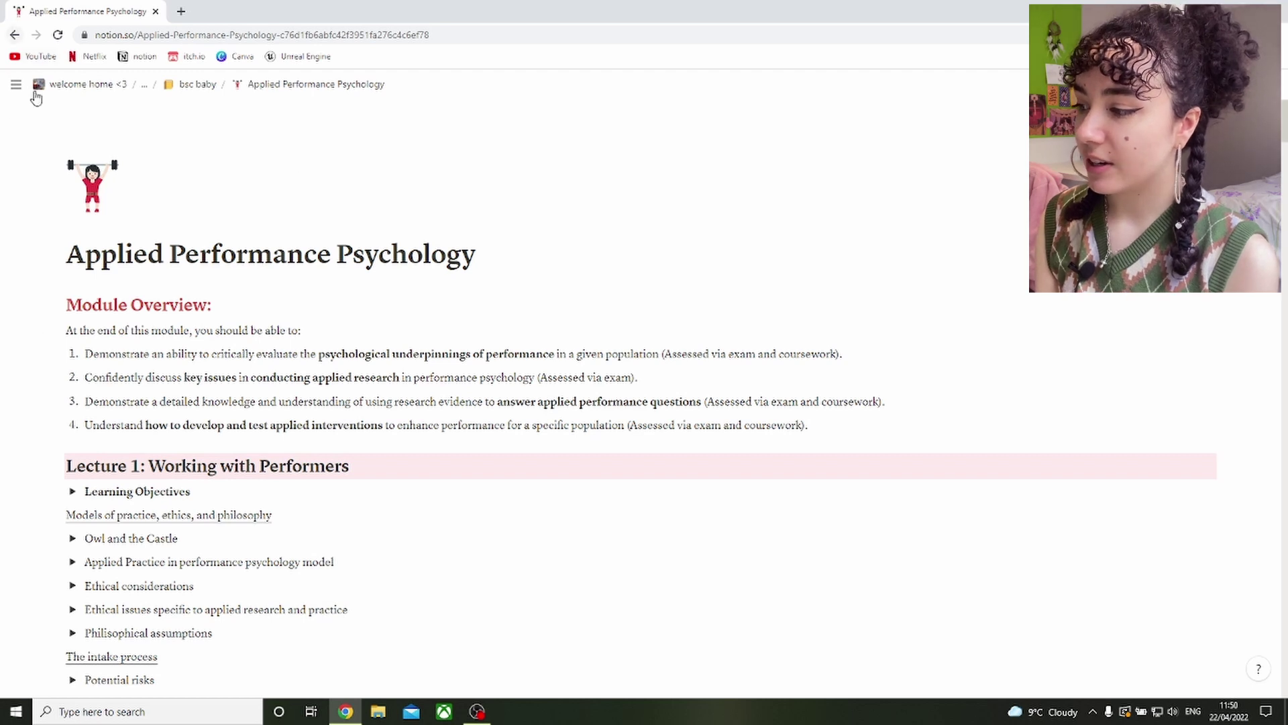
mouse_move(16, 84)
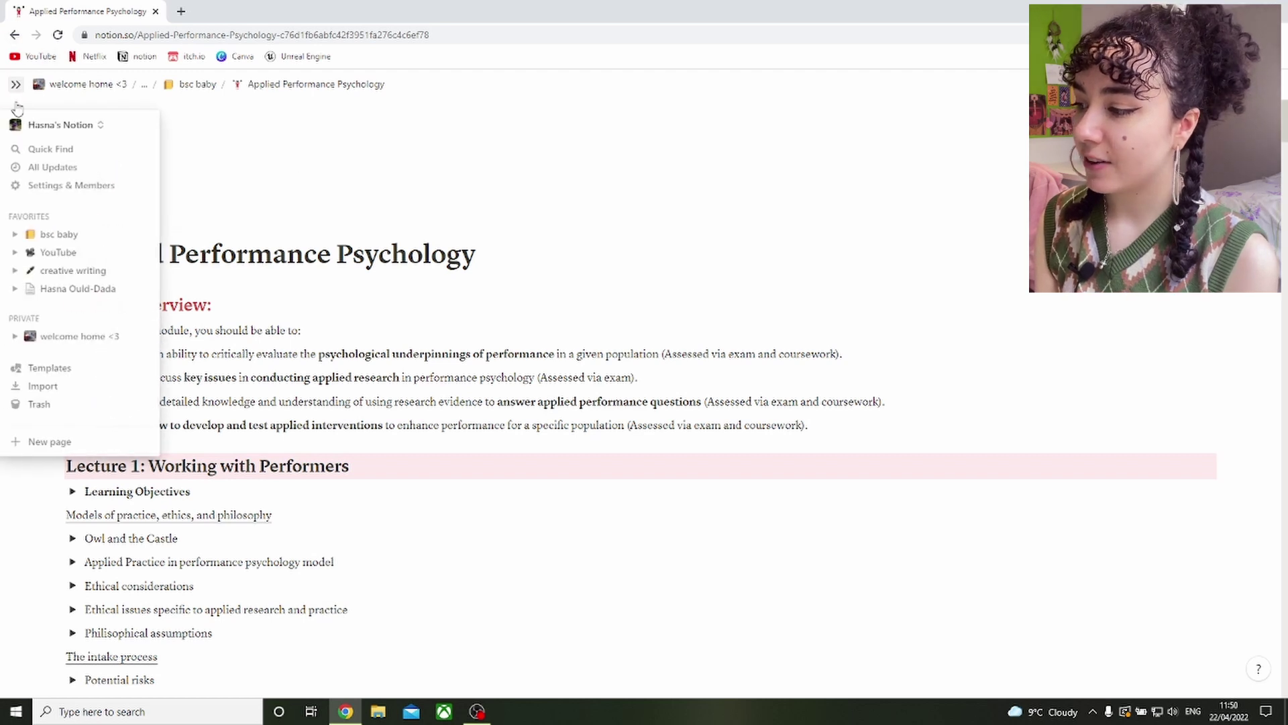
left_click(59, 151)
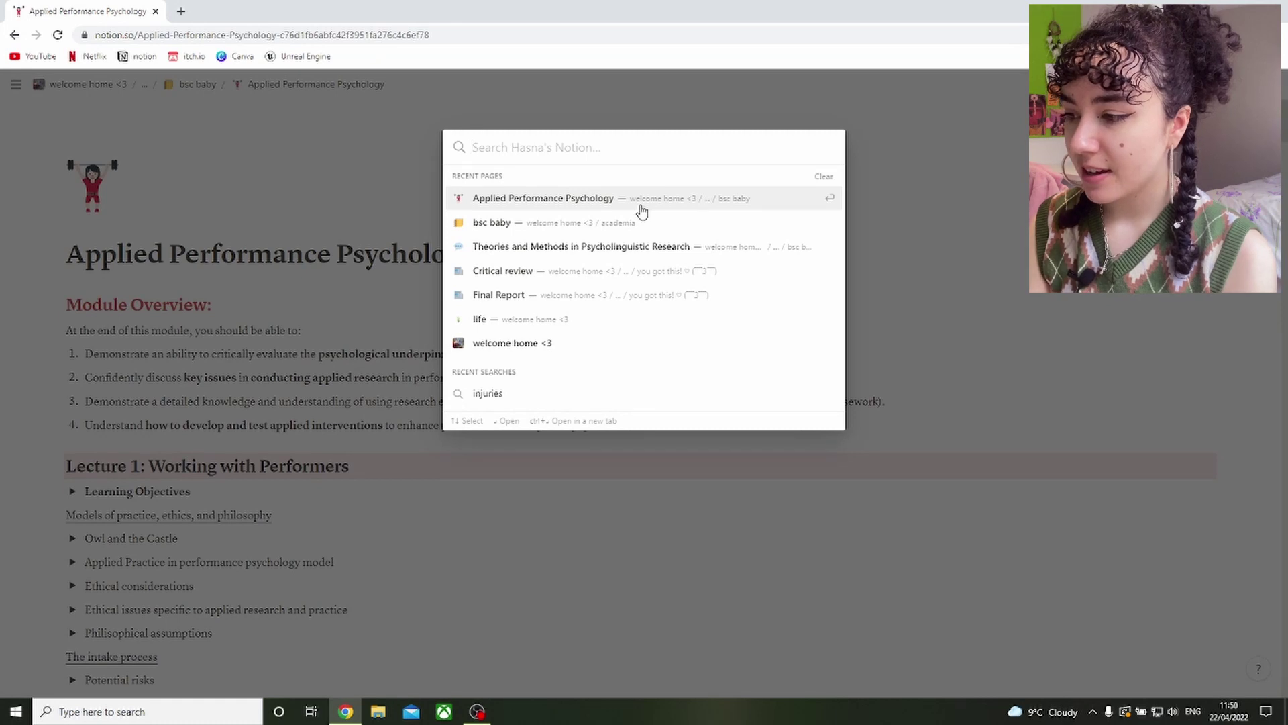
type("anxiety")
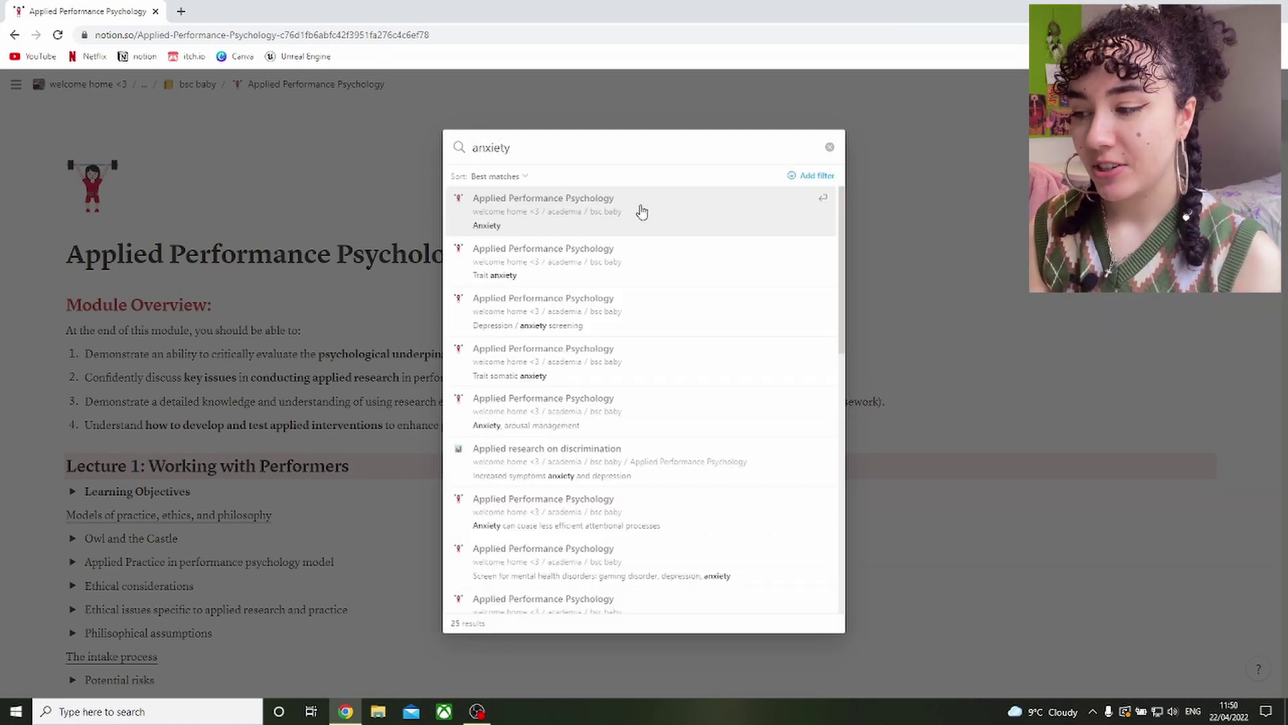
scroll(530, 571, "down", 4)
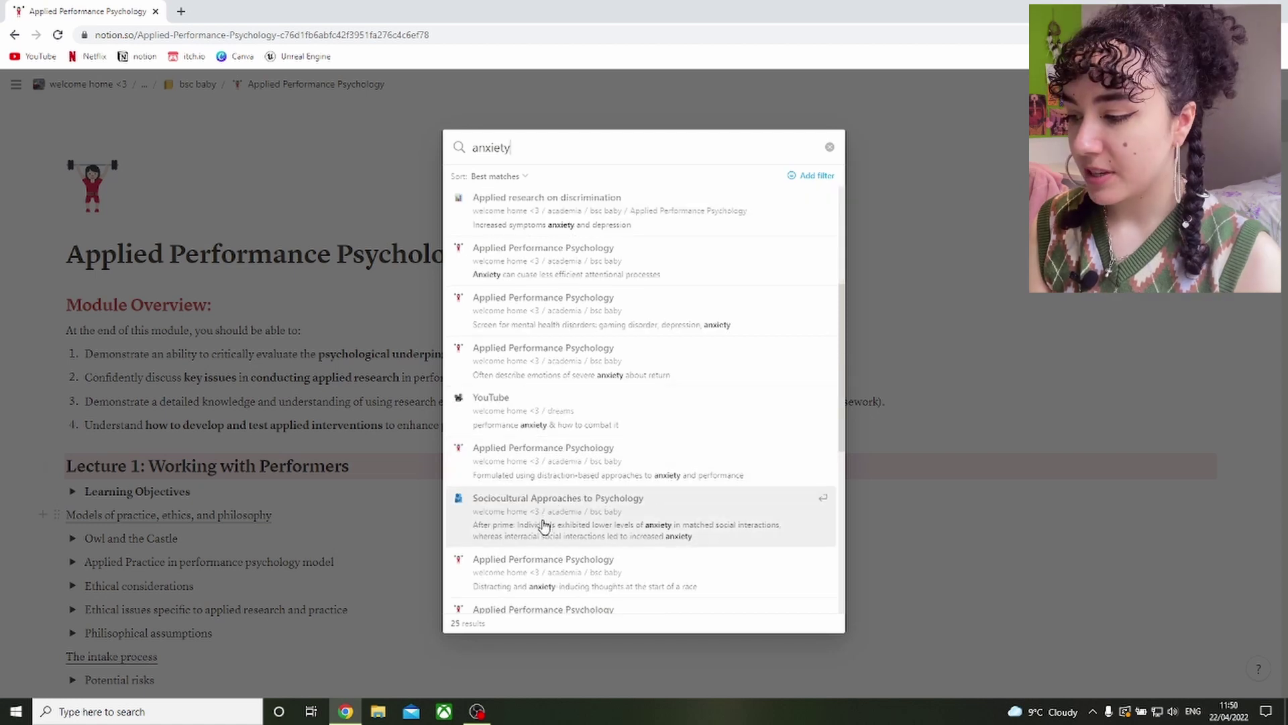
scroll(556, 534, "down", 4)
scroll(555, 534, "down", 3)
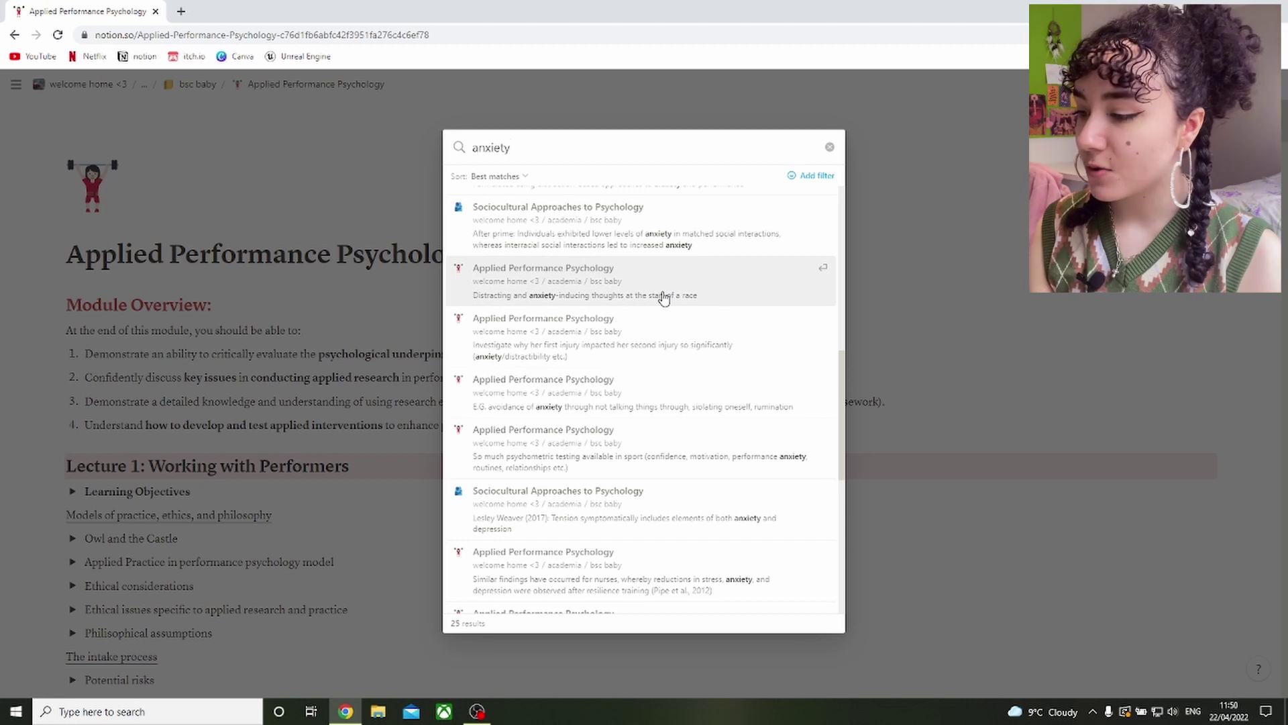
left_click(663, 298)
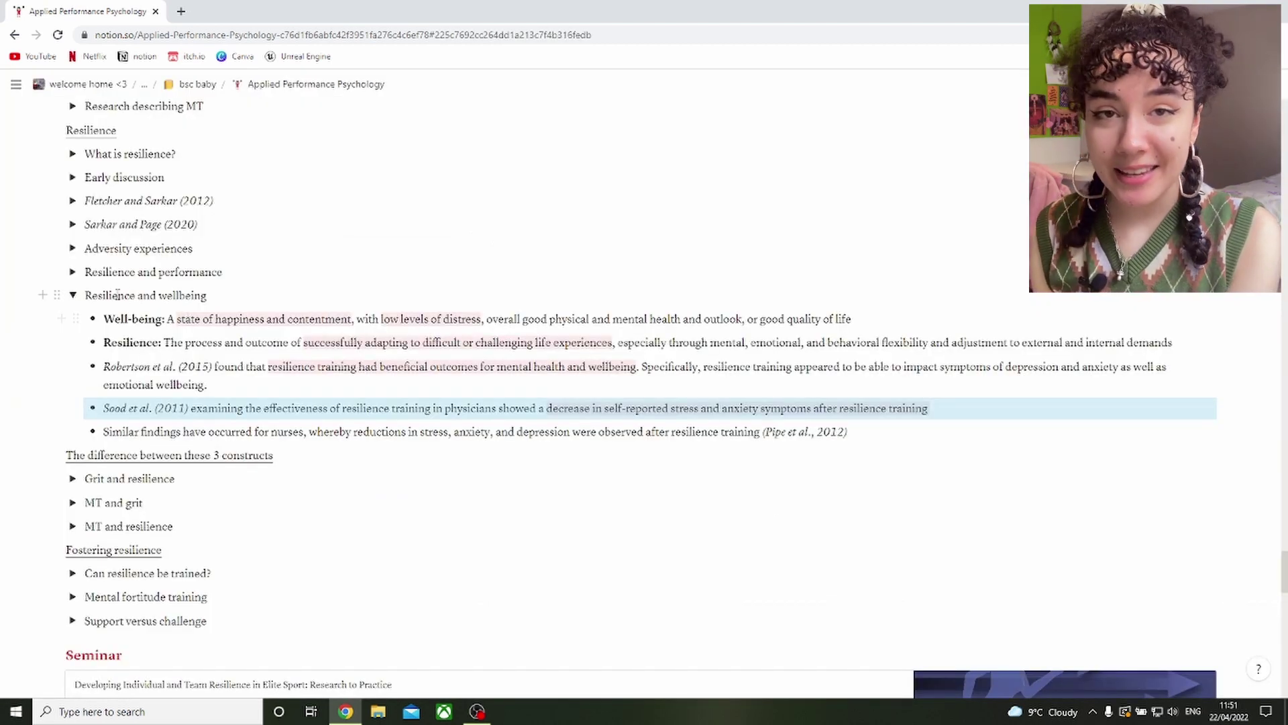
Step: Collapse the Resilience and wellbeing notes and jump back to the top of the page
left_click(74, 296)
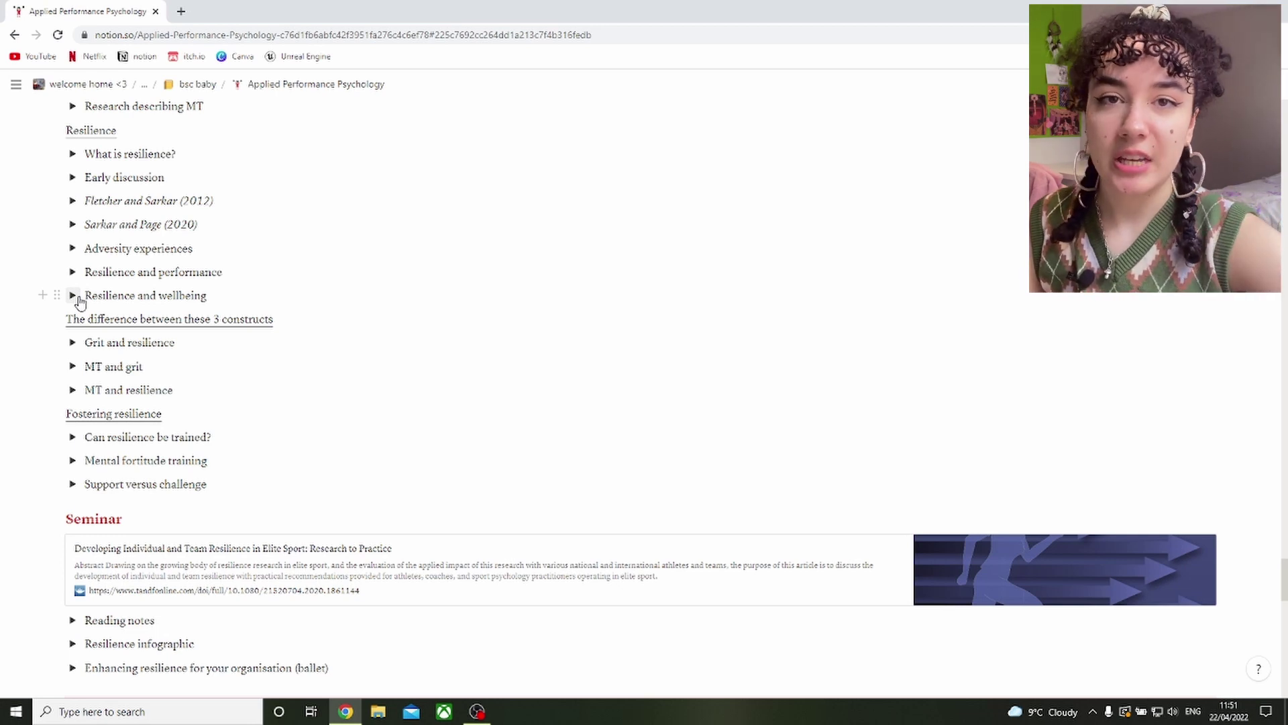
key("Home")
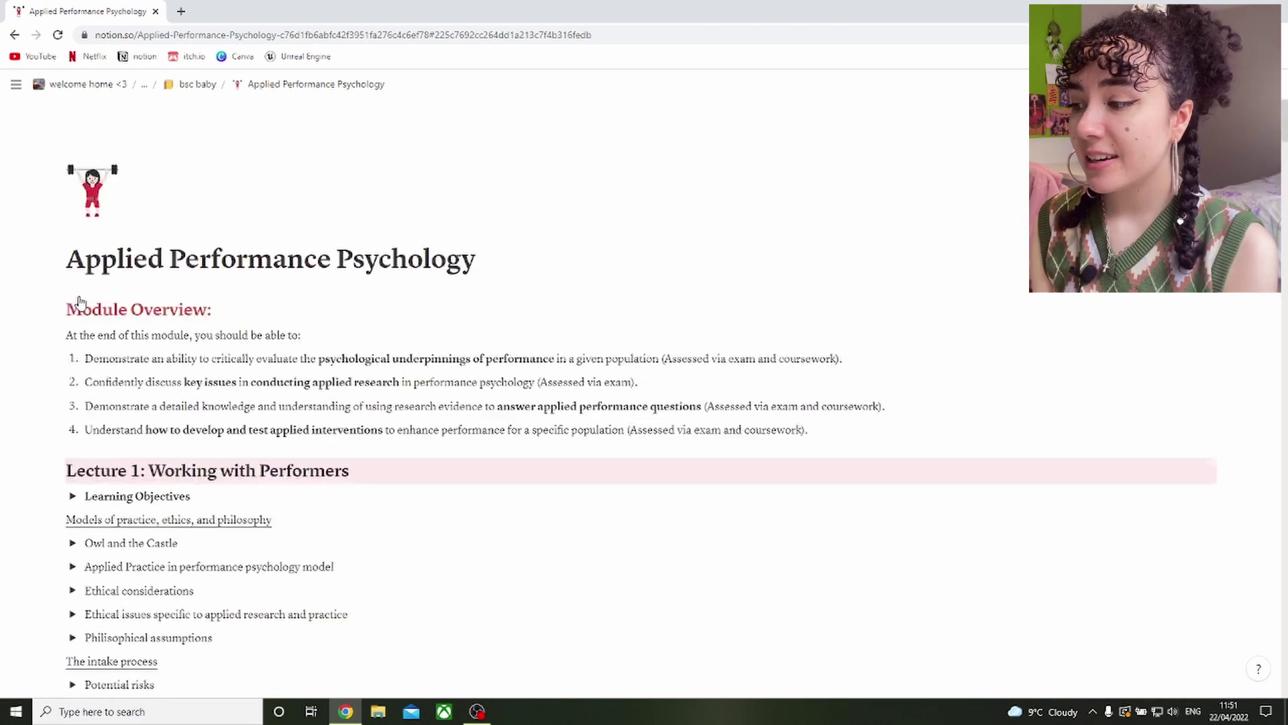
Step: From the bsc baby page, open Resources and launch the How To Report Statistical Data APA_style2.pdf link
left_click(197, 84)
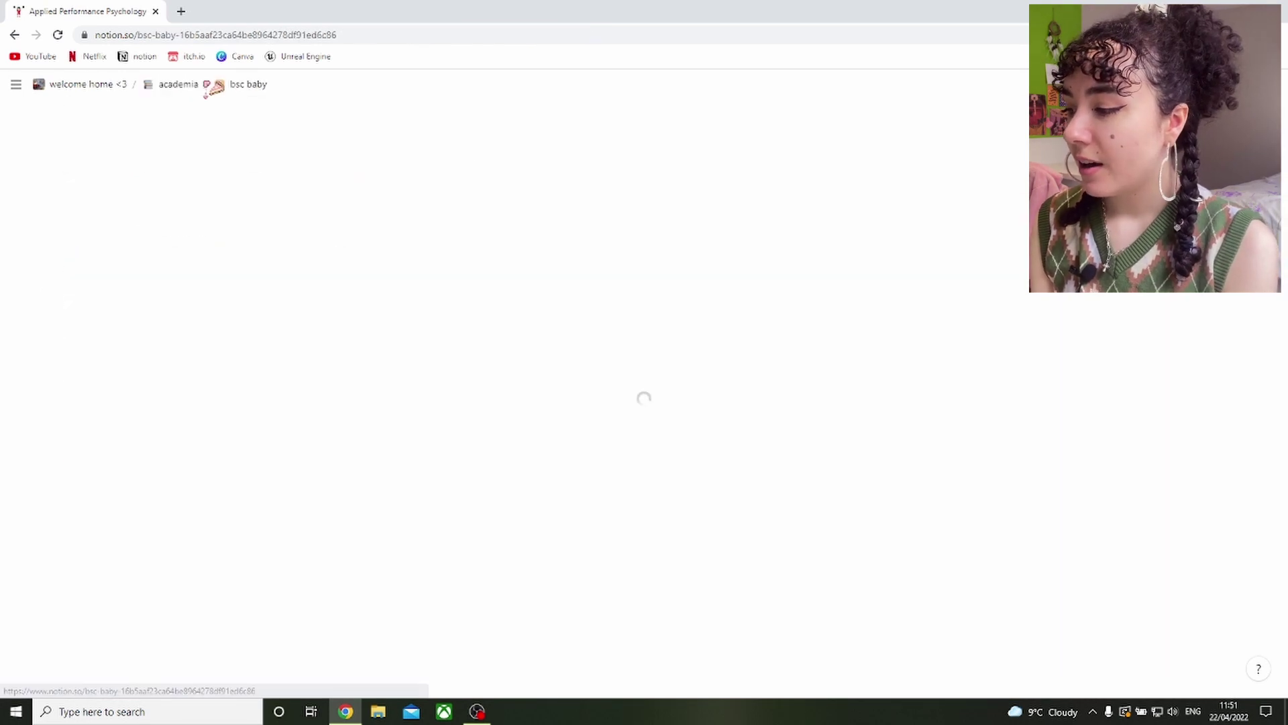
scroll(276, 365, "down", 6)
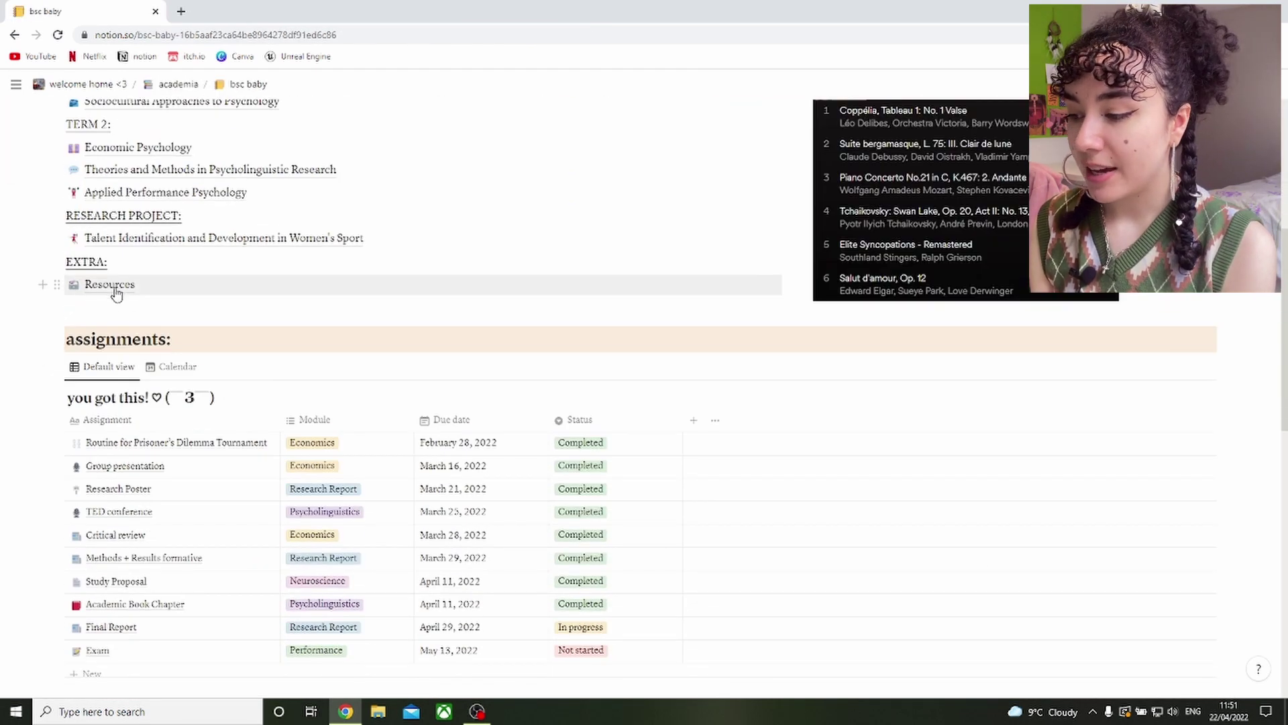
left_click(111, 287)
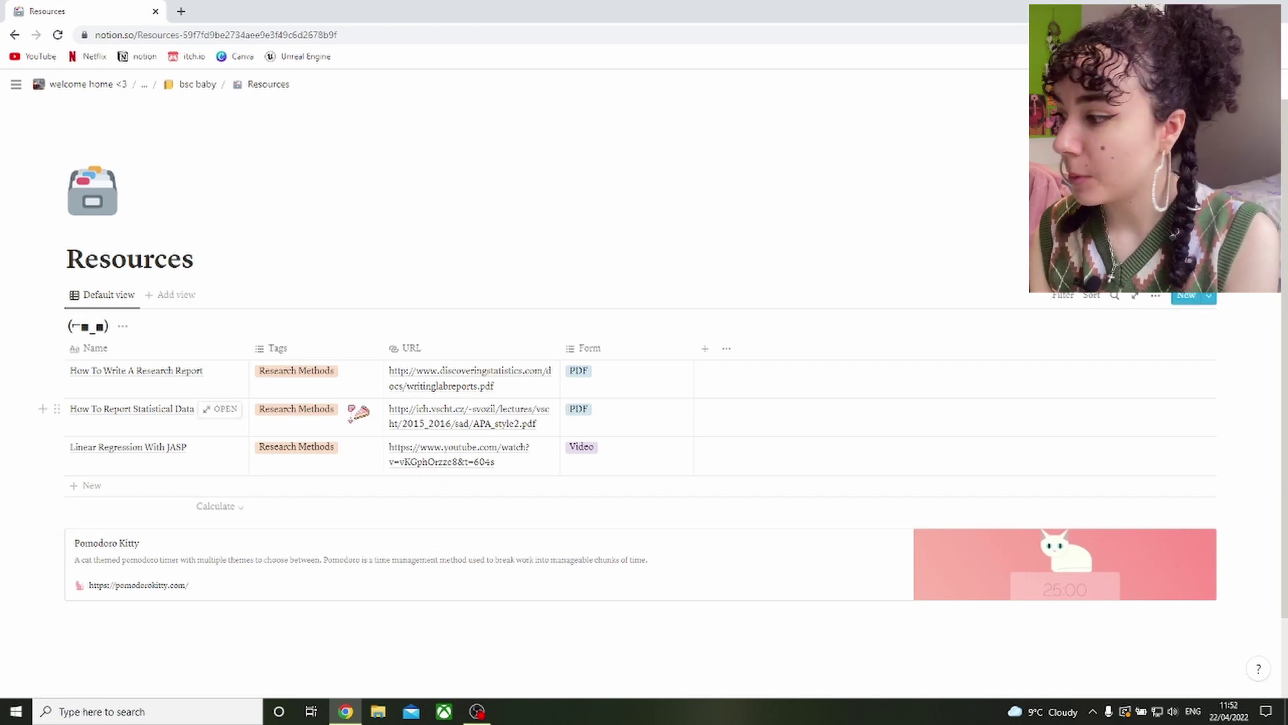
left_click(477, 421)
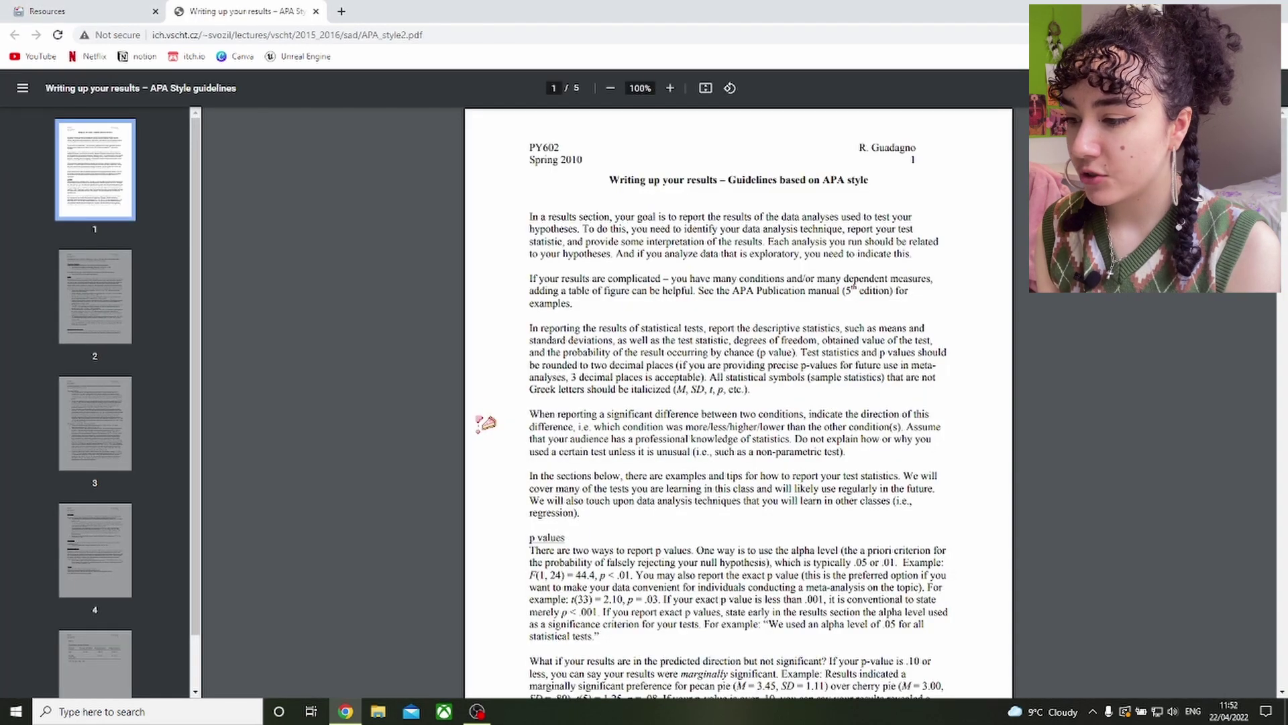
scroll(595, 428, "down", 15)
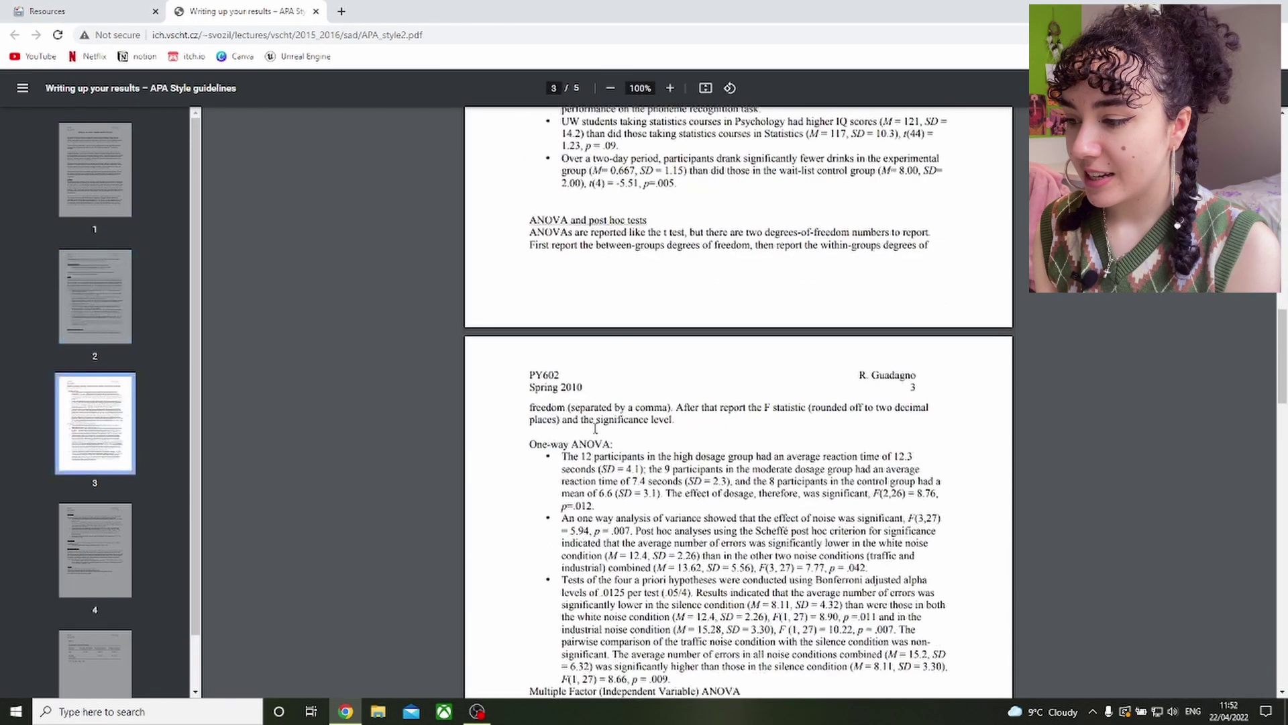
scroll(595, 427, "down", 5)
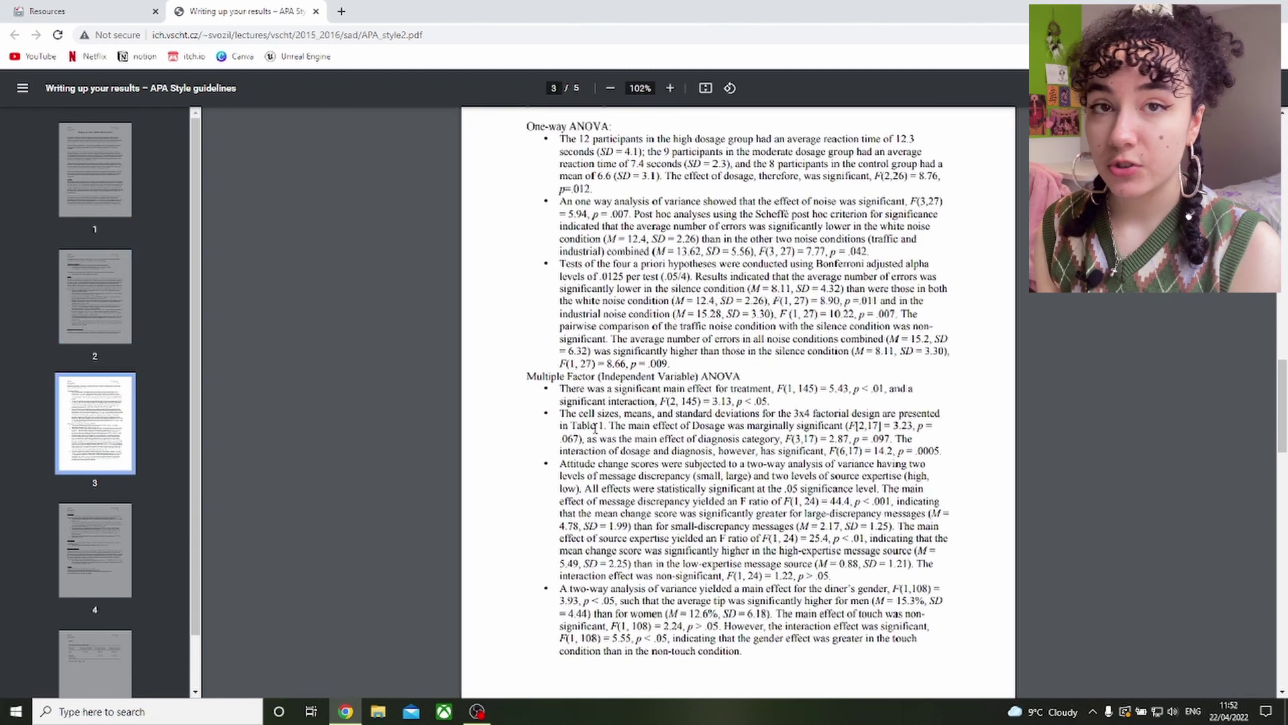
scroll(595, 428, "down", 10)
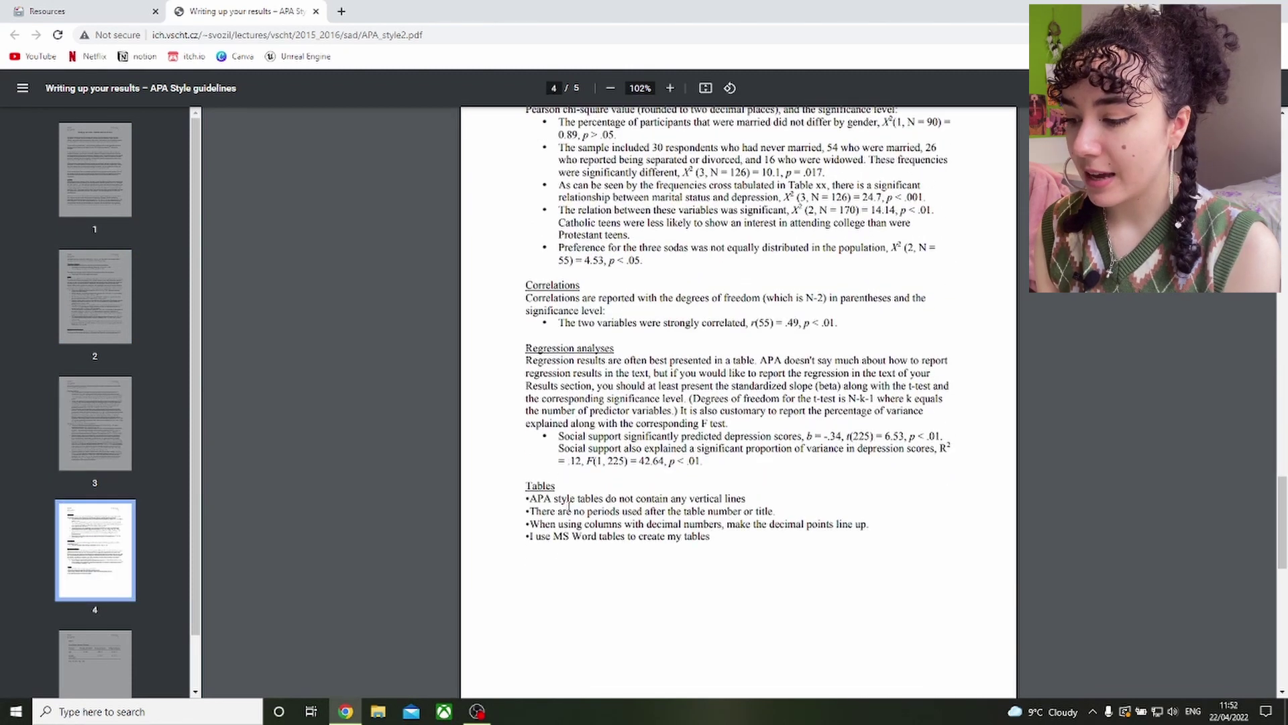
left_click_drag(530, 499, 775, 513)
left_click(753, 590)
scroll(753, 590, "up", 20)
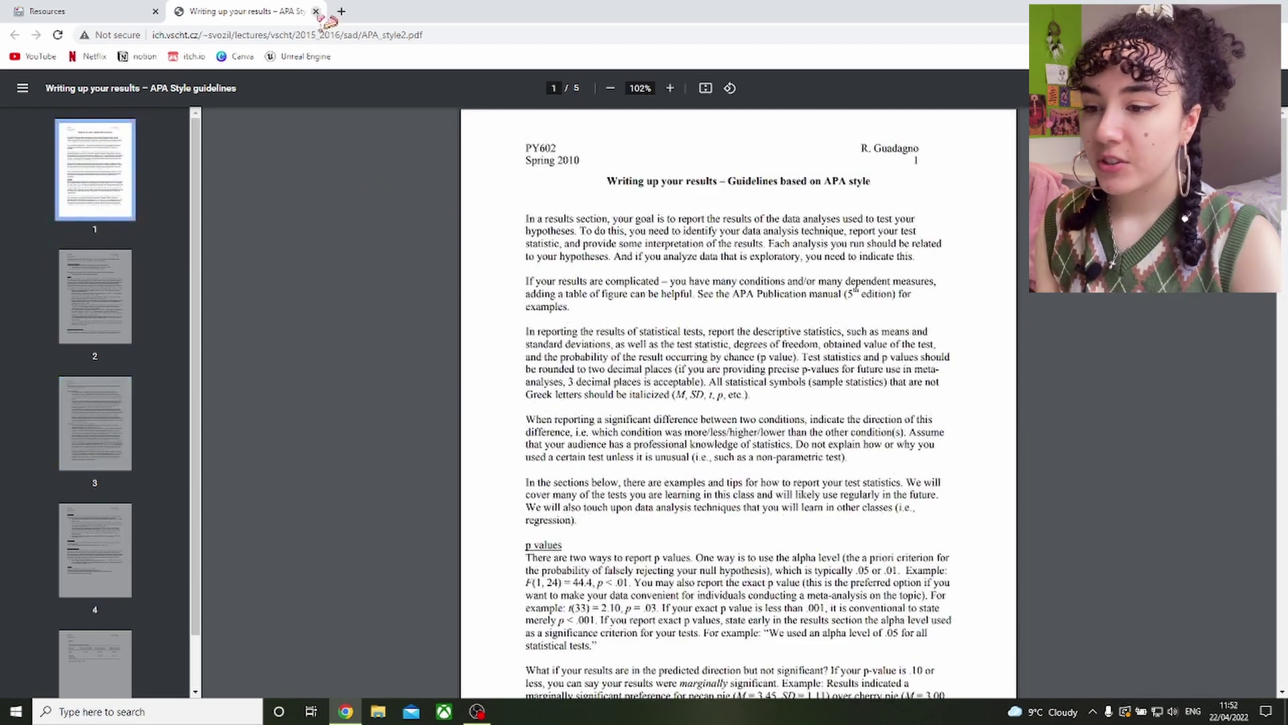
left_click(316, 11)
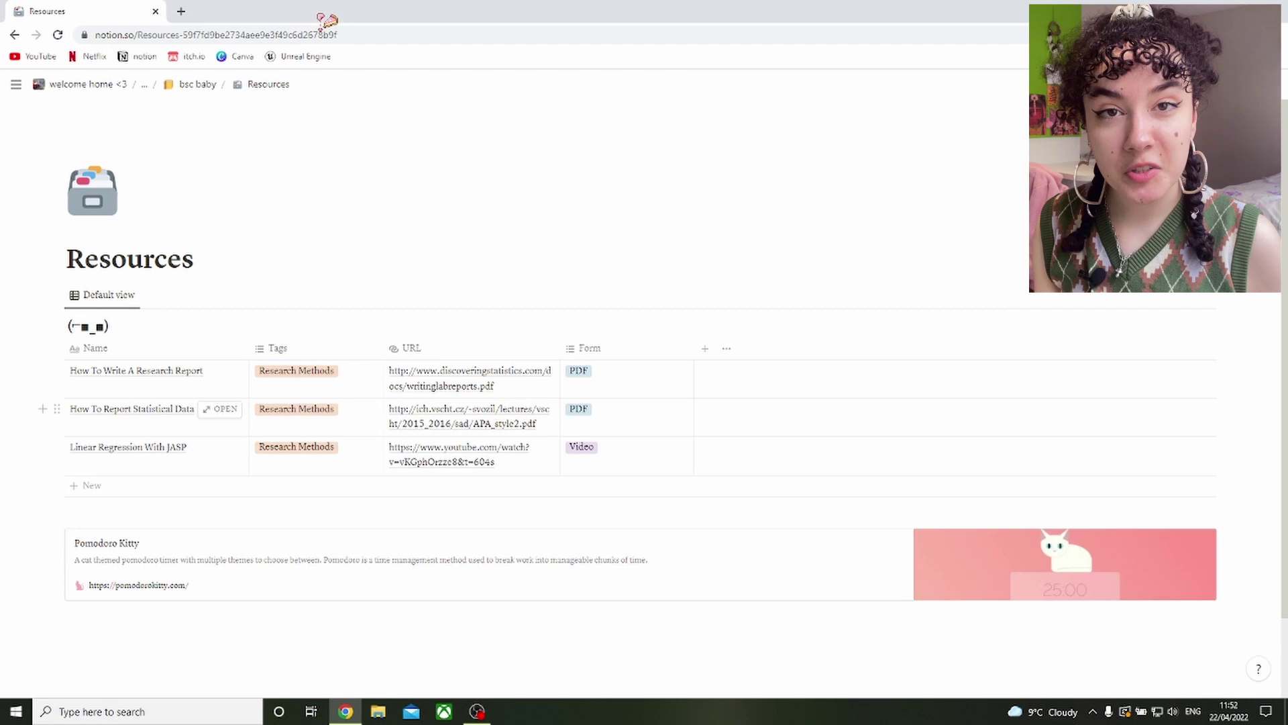